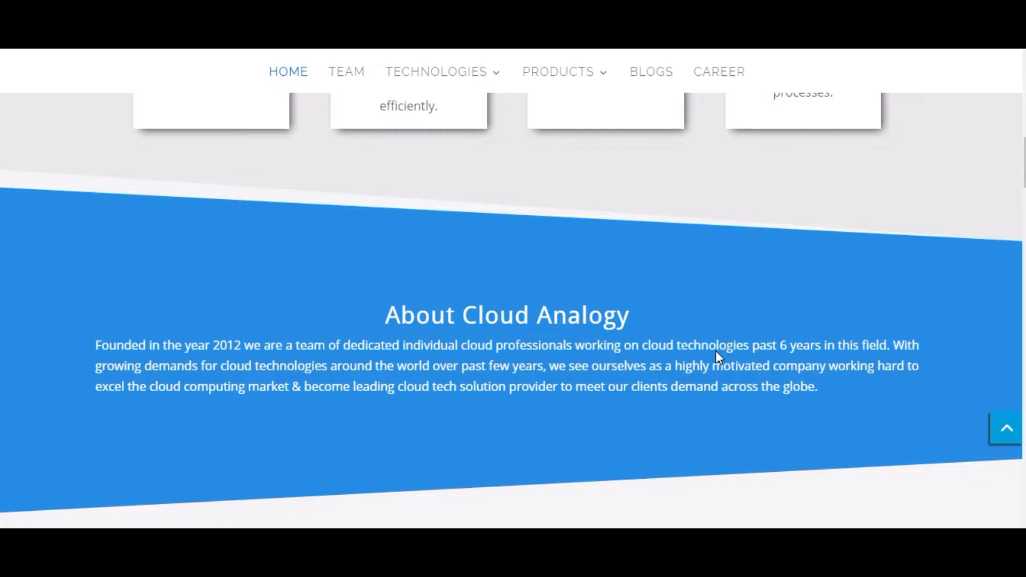
# Scroll through the Cloud Analogy page before moving on to the Salesforce Classic home page
pyautogui.scroll(-8, 716, 357)
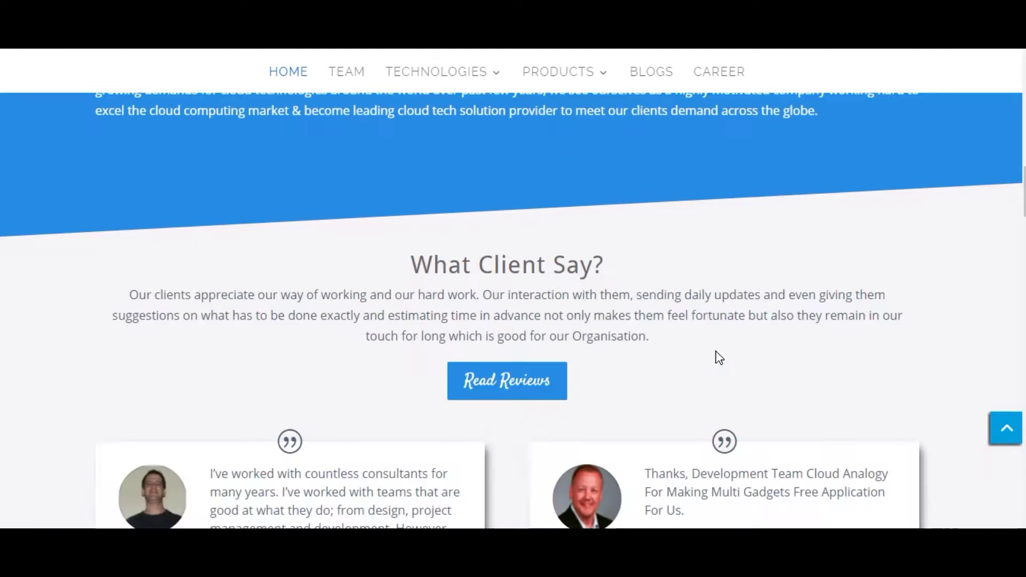
pyautogui.scroll(-10, 716, 352)
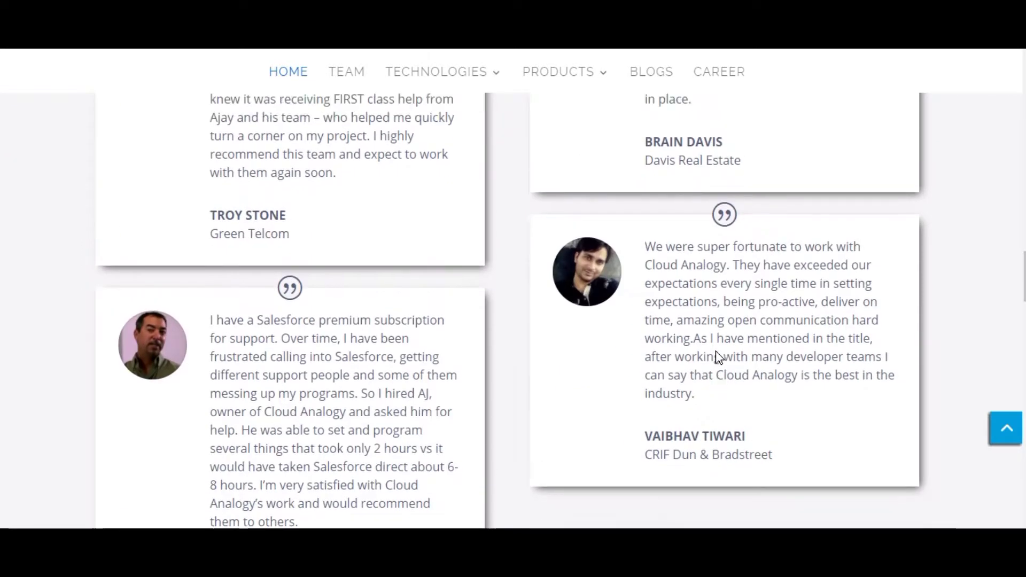
pyautogui.scroll(5, 716, 353)
pyautogui.scroll(5, 636, 317)
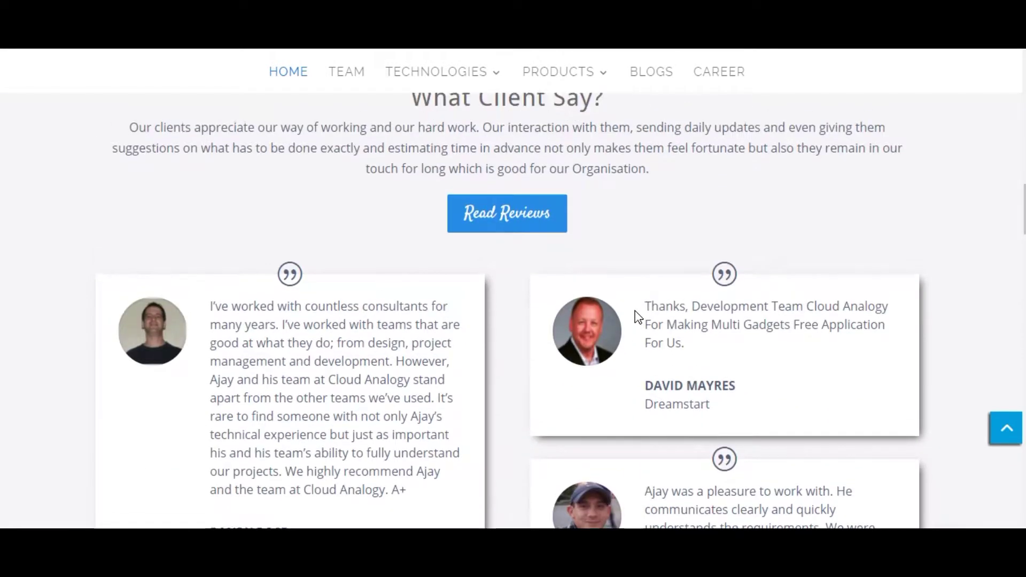
pyautogui.scroll(-2, 637, 316)
pyautogui.scroll(-4, 637, 316)
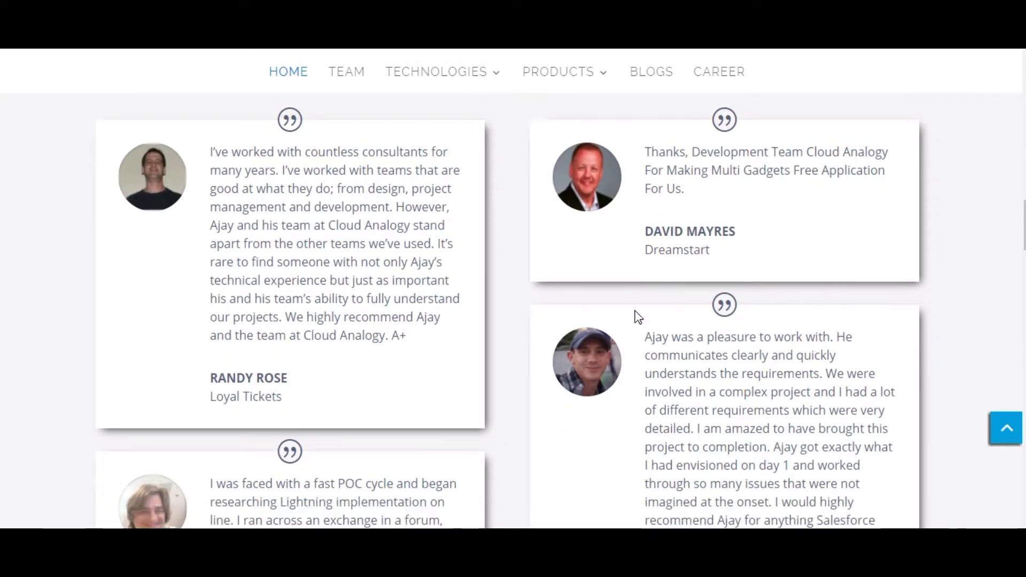
pyautogui.scroll(-15, 637, 316)
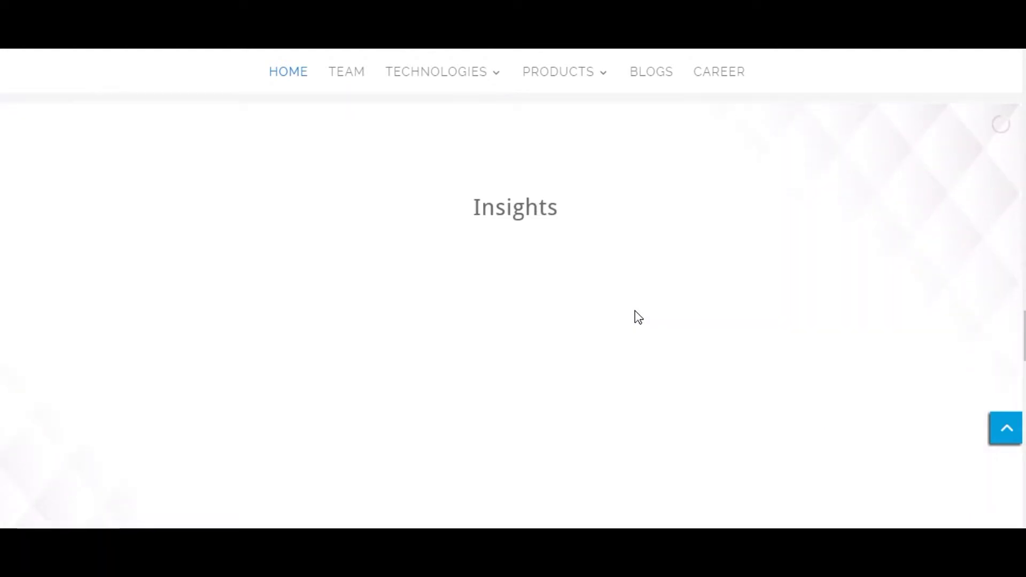
pyautogui.scroll(-2, 638, 316)
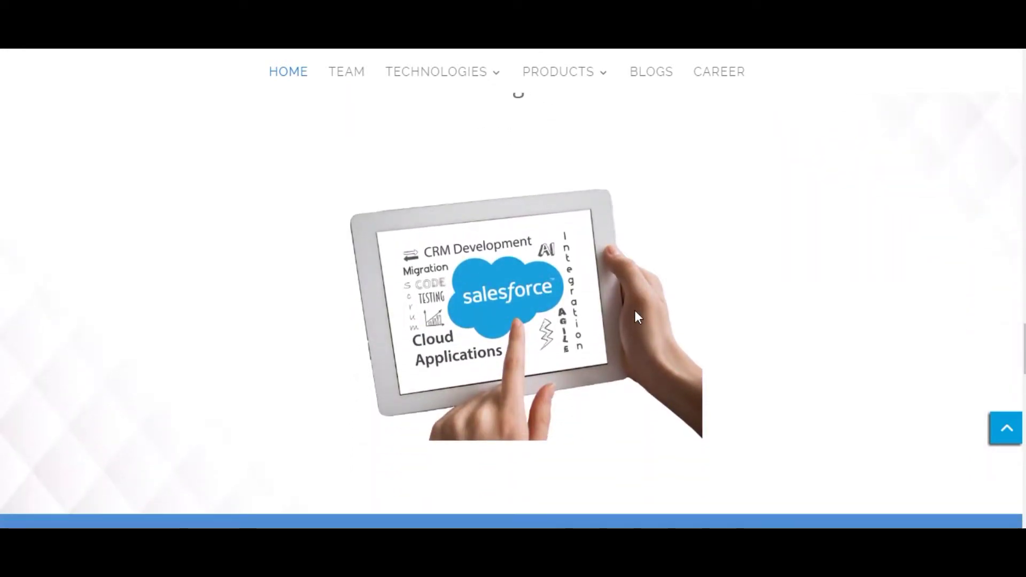
pyautogui.scroll(2, 636, 316)
pyautogui.scroll(-2, 636, 317)
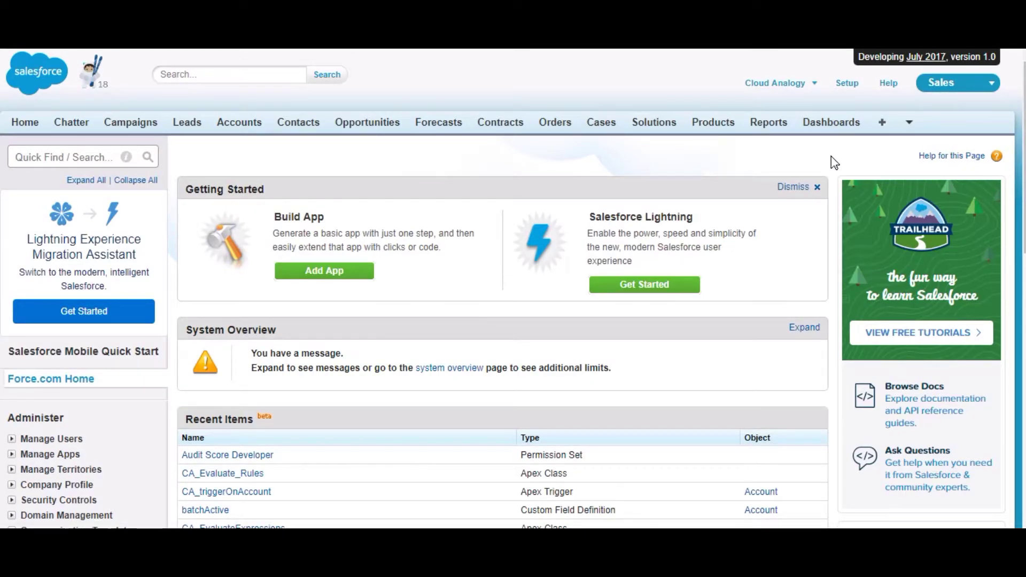
# Start a new rule condition from the Rule Conditions section
pyautogui.click(908, 123)
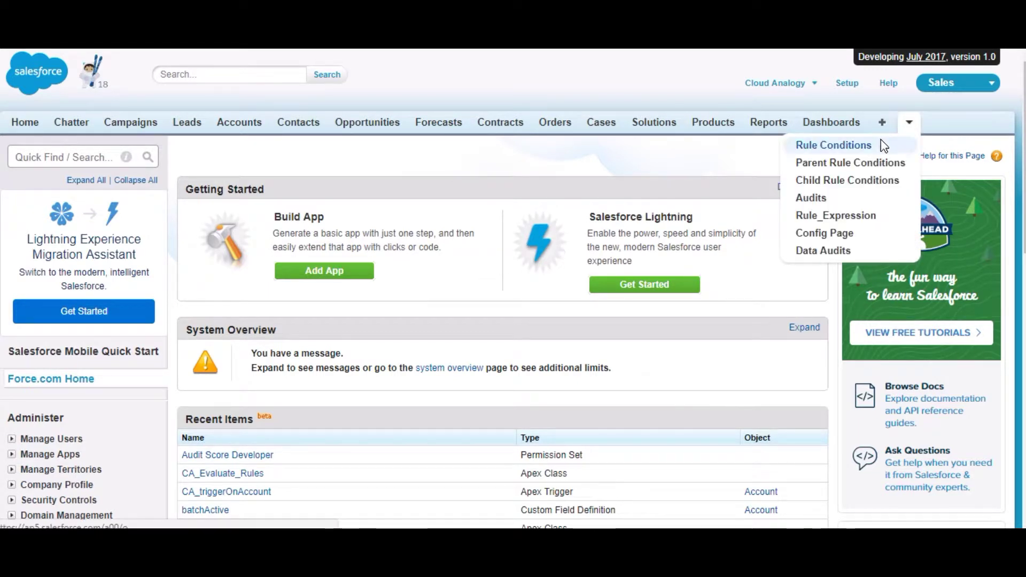
pyautogui.click(852, 144)
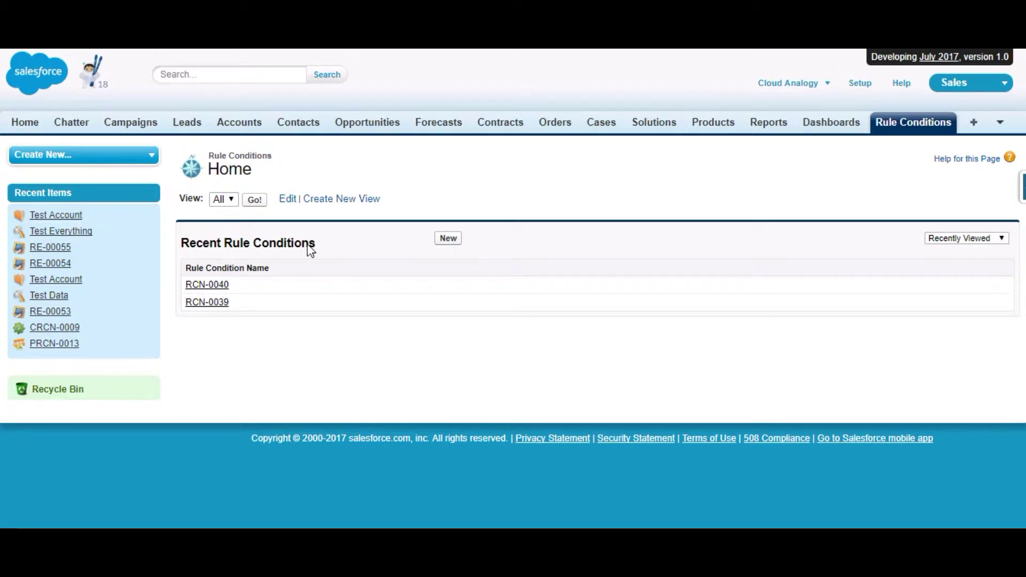
pyautogui.click(447, 239)
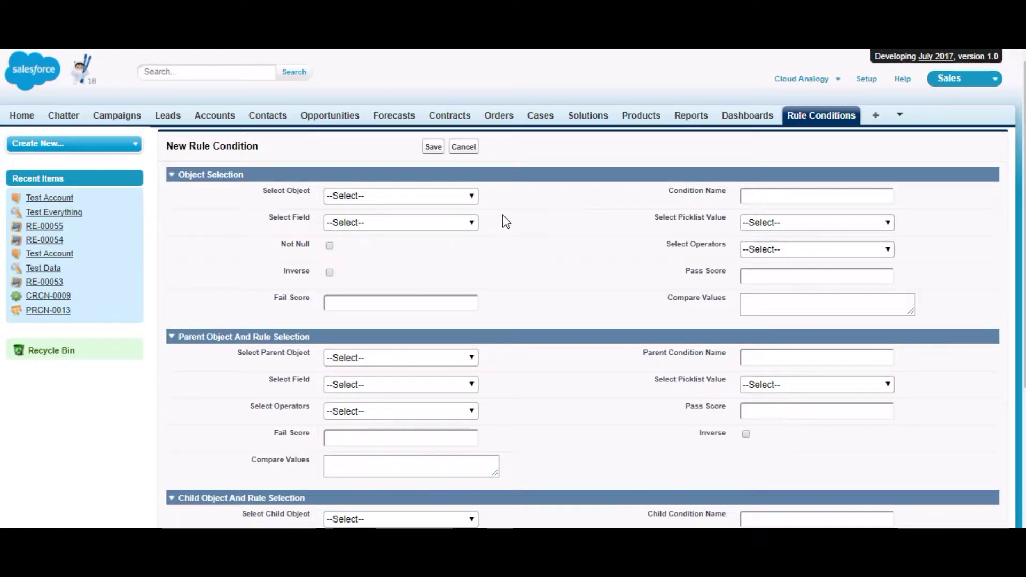
# Point the rule condition at the Account object's BillingState field
pyautogui.click(423, 196)
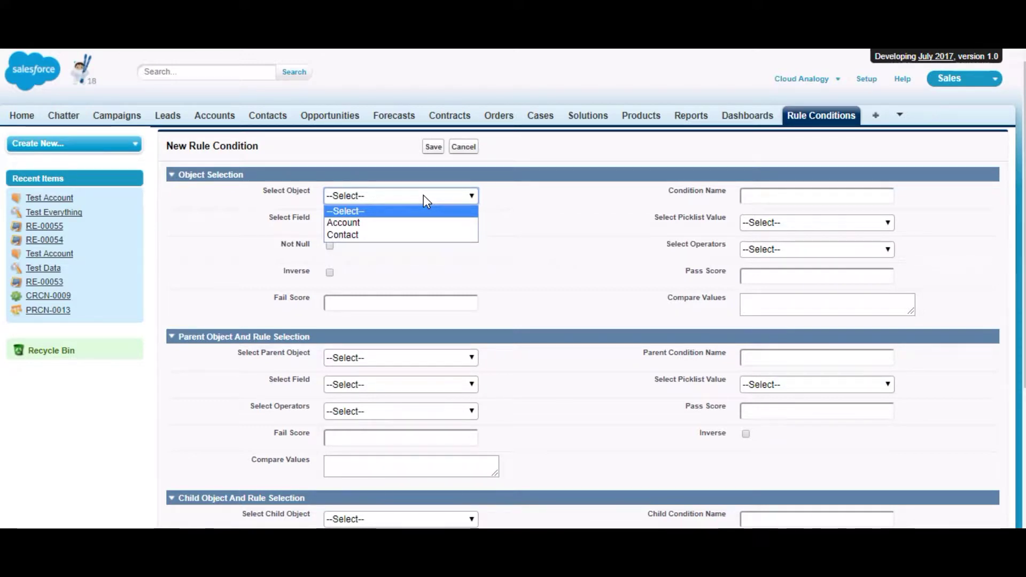
pyautogui.click(412, 222)
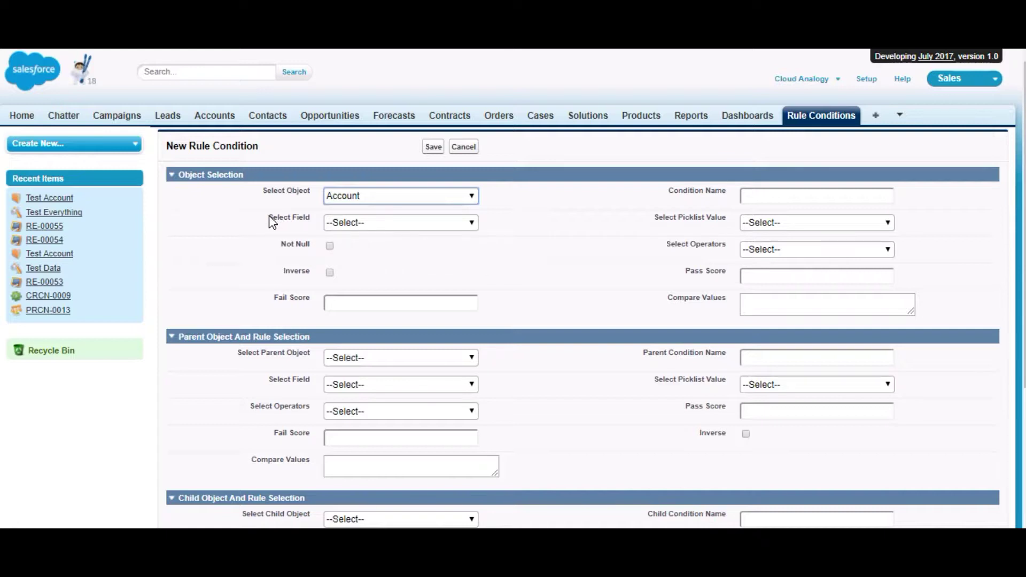
pyautogui.moveTo(268, 219); pyautogui.dragTo(313, 221)
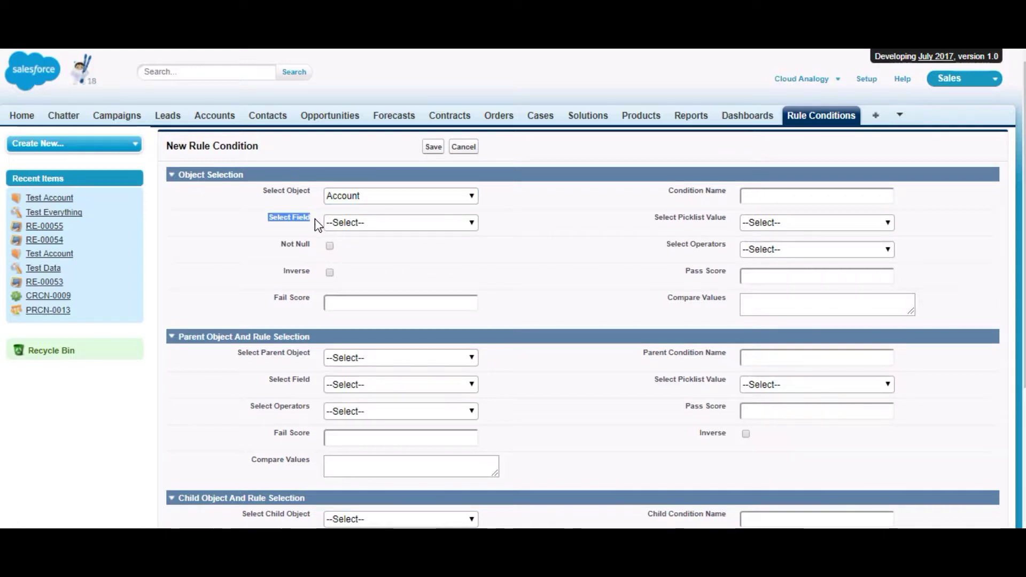
pyautogui.click(393, 221)
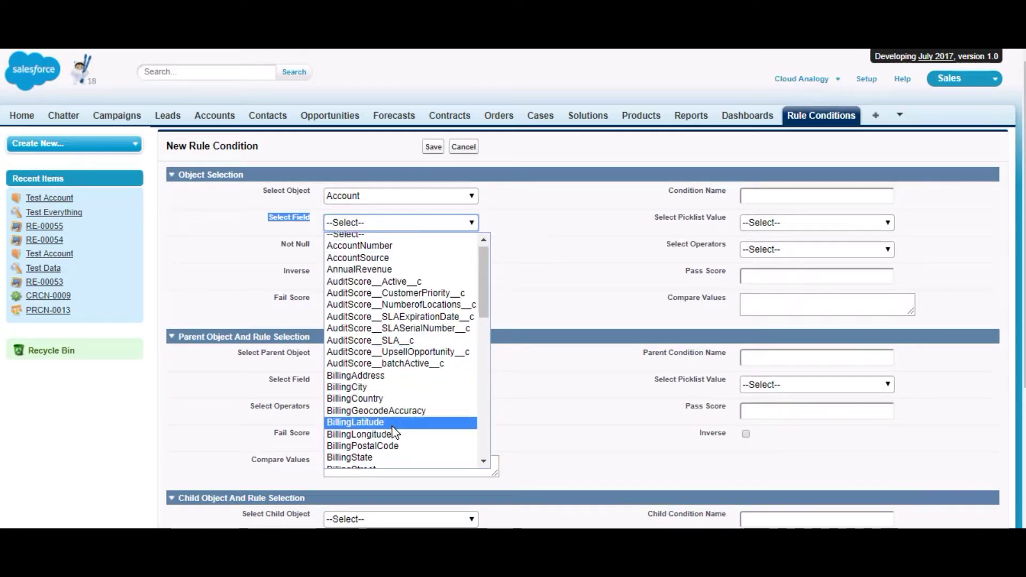
pyautogui.scroll(-5, 394, 430)
pyautogui.click(380, 307)
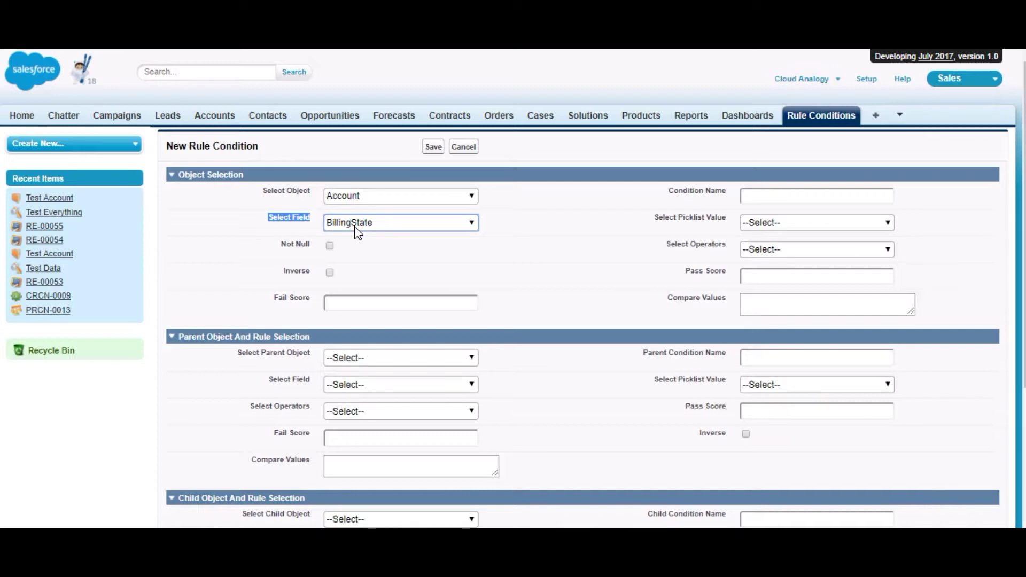
# Mark BillingState as Not Null with pass score 3 and fail score 0
pyautogui.click(329, 246)
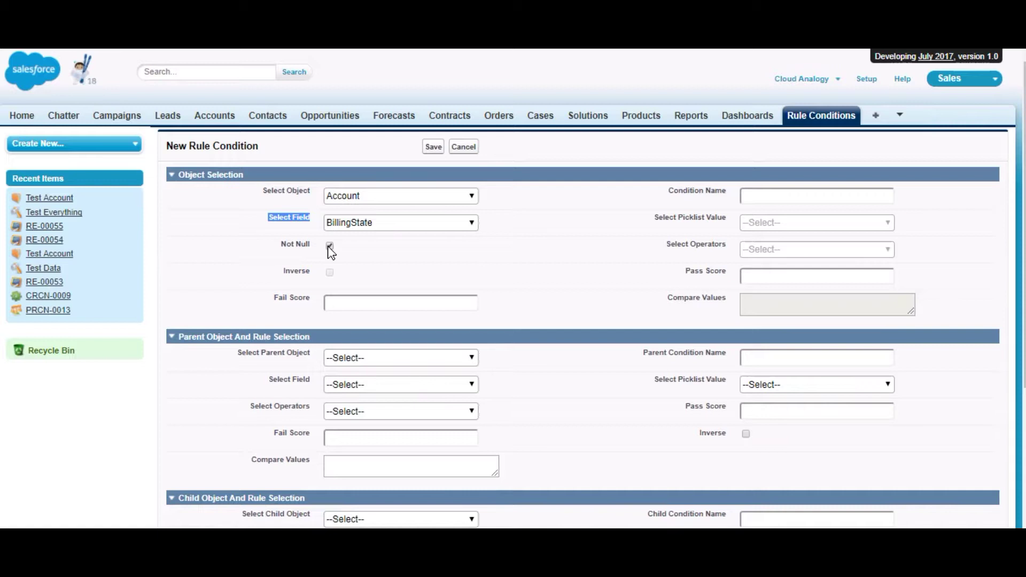
pyautogui.click(769, 280)
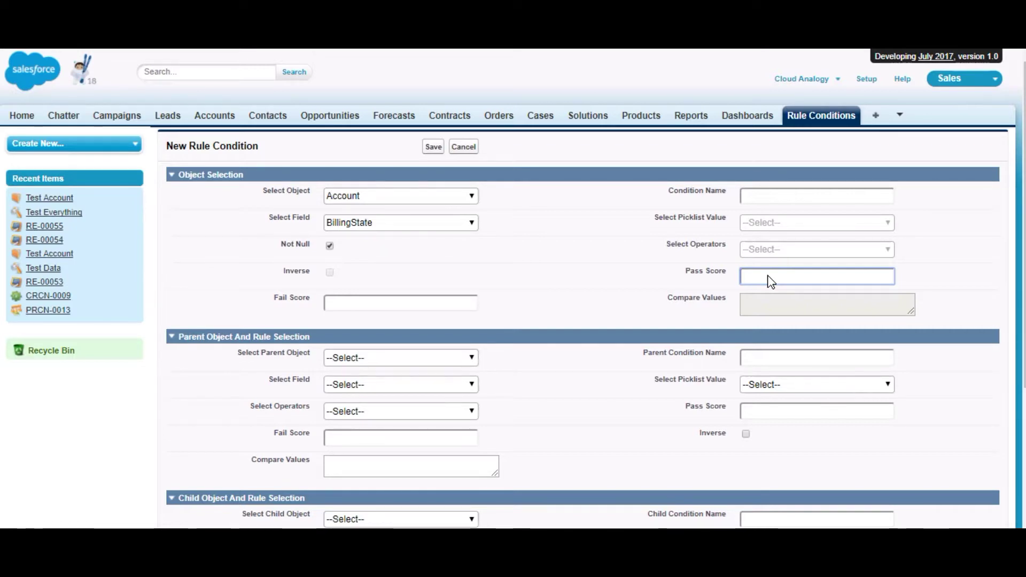
pyautogui.write('3')
pyautogui.click(429, 303)
pyautogui.write('0')
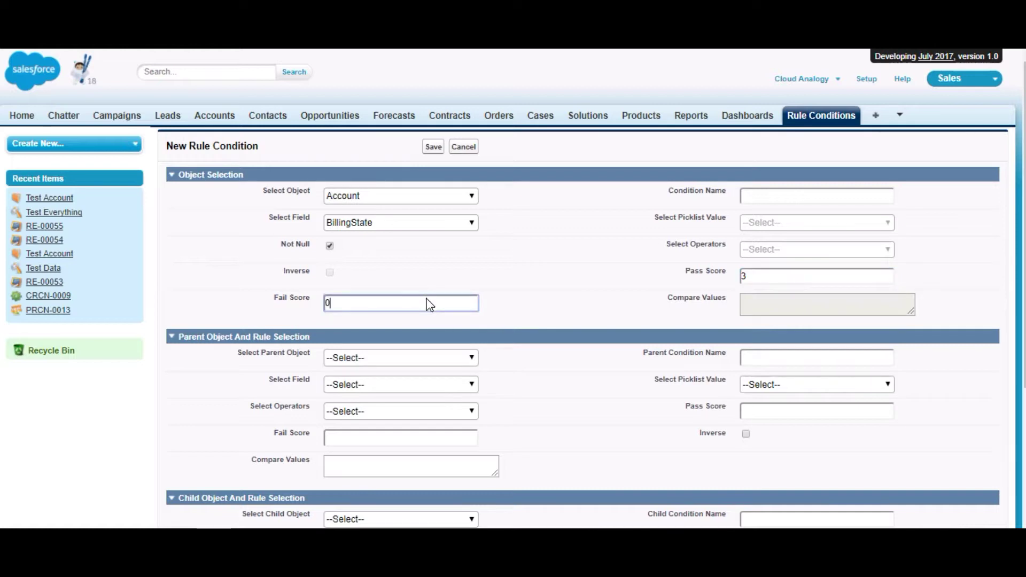
pyautogui.scroll(-2, 529, 280)
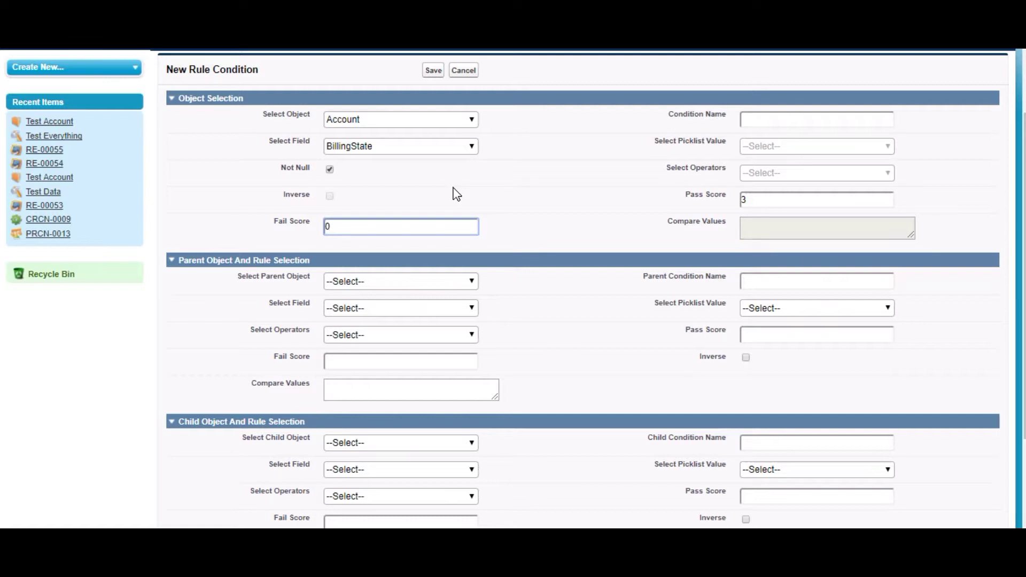
# Set the parent condition to the User object's Alias field
pyautogui.scroll(-3, 275, 298)
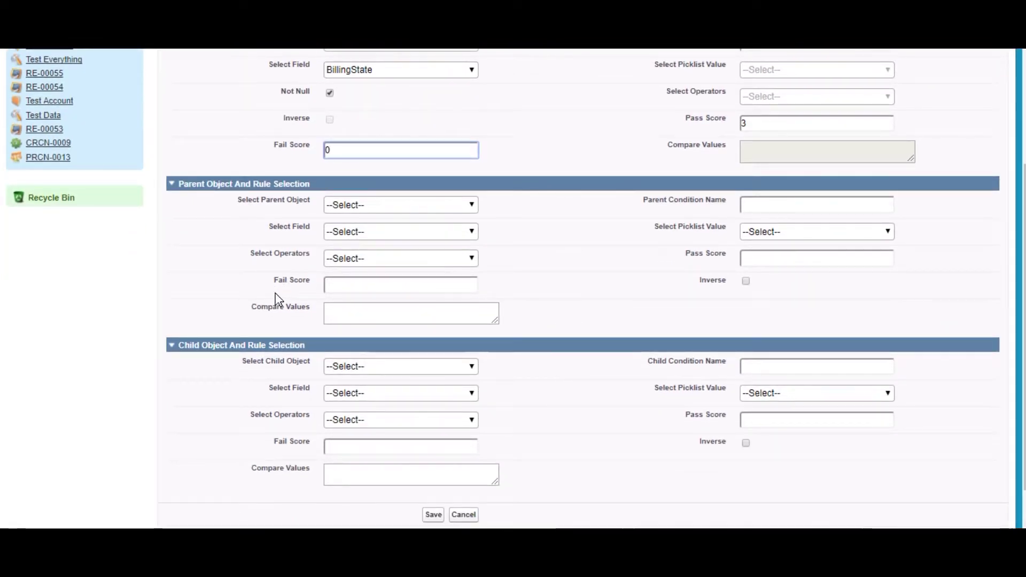
pyautogui.click(446, 206)
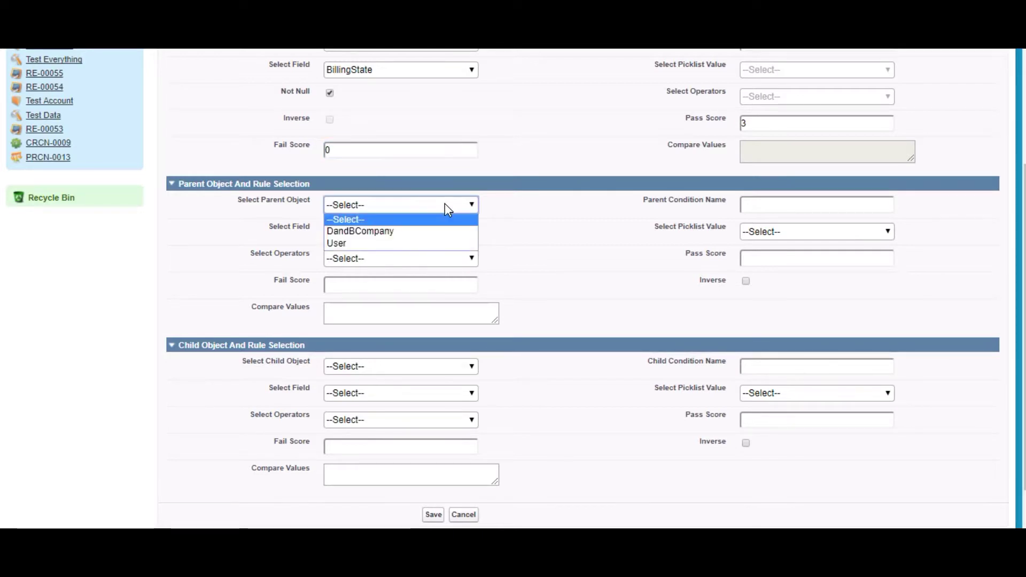
pyautogui.click(412, 247)
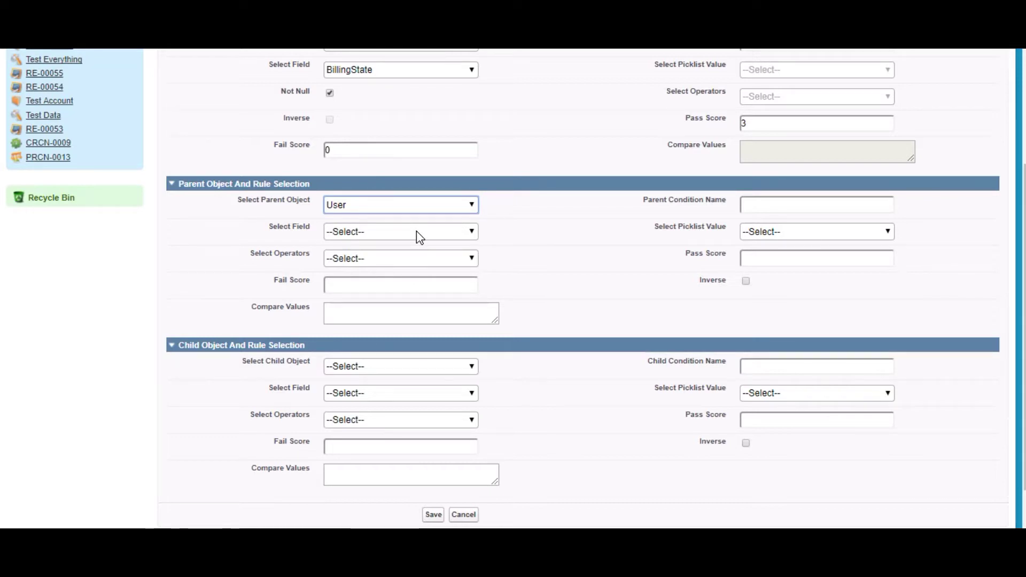
pyautogui.click(415, 231)
pyautogui.click(416, 230)
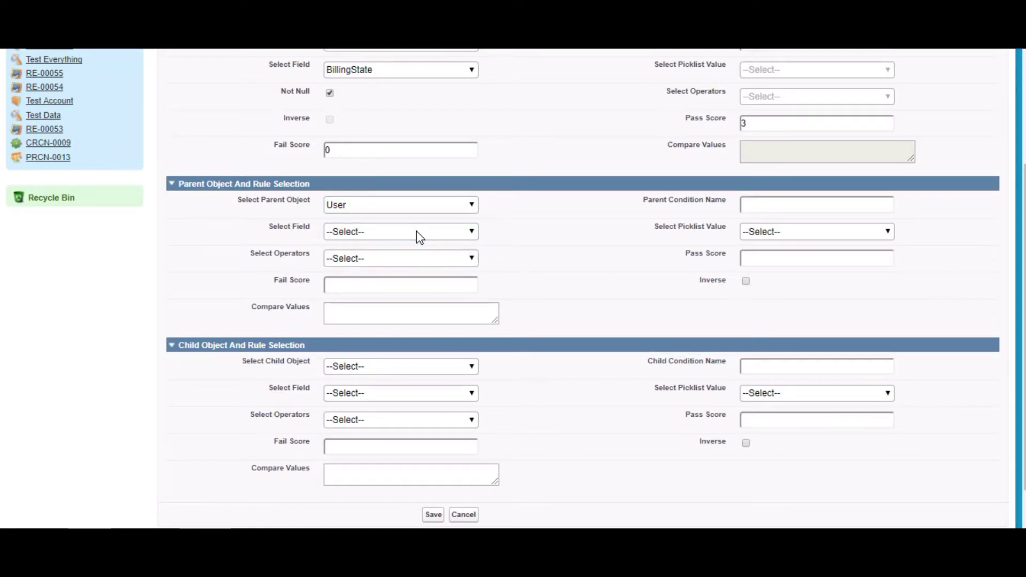
pyautogui.click(416, 231)
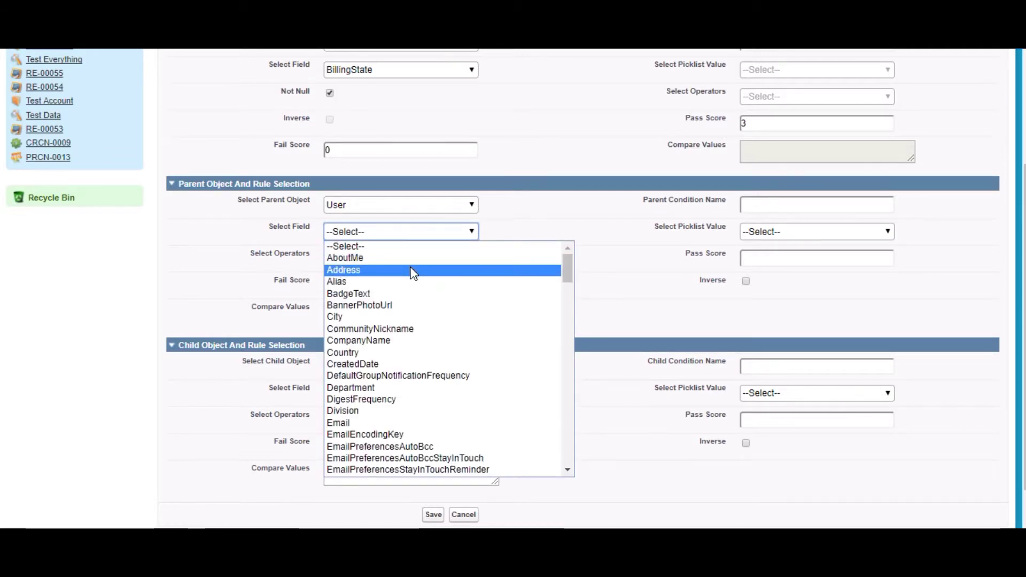
pyautogui.click(414, 281)
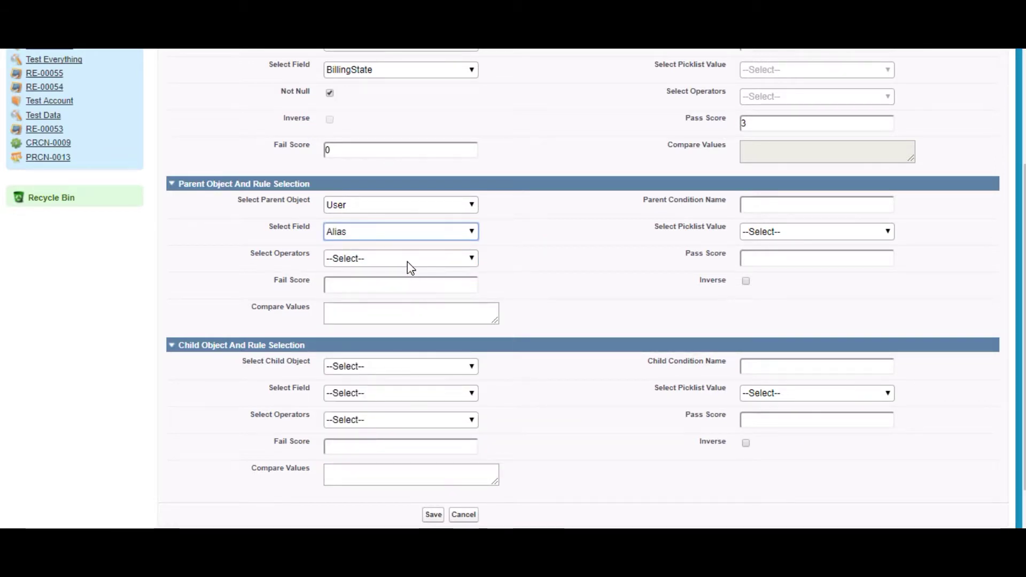
# Compare the Alias with EQUALS ANY against Test and make Opportunity the child object
pyautogui.click(406, 259)
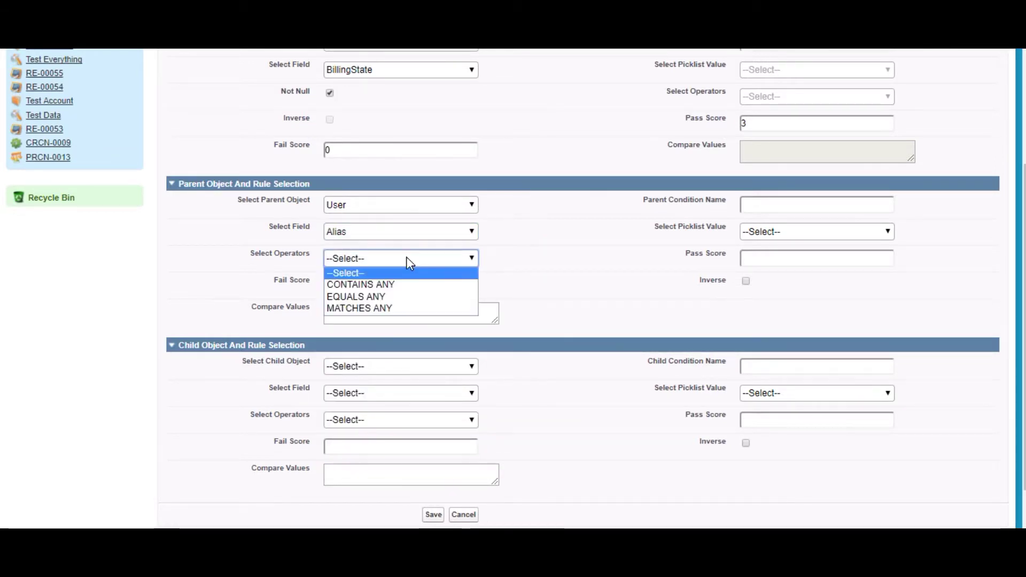
pyautogui.click(391, 300)
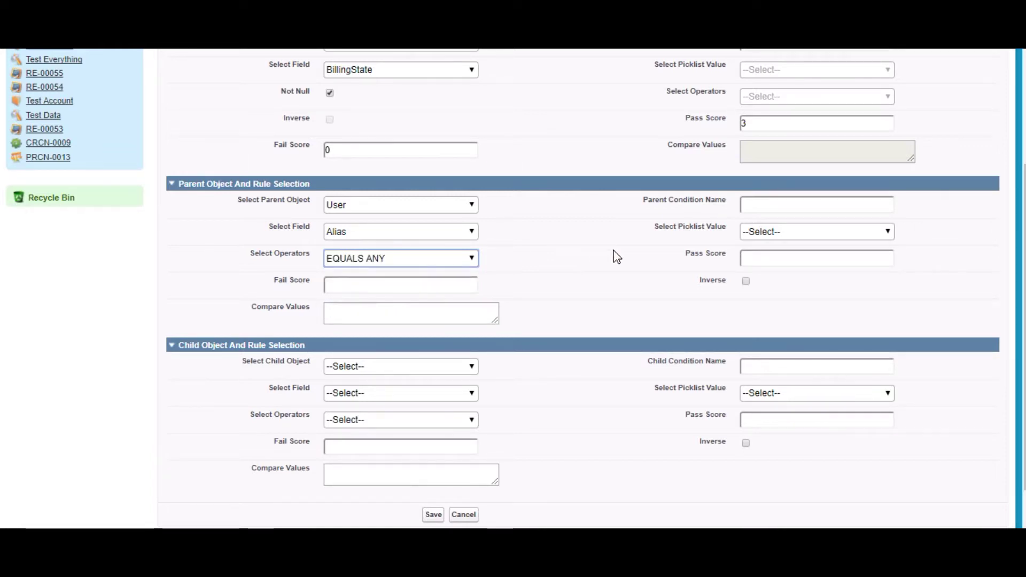
pyautogui.click(356, 319)
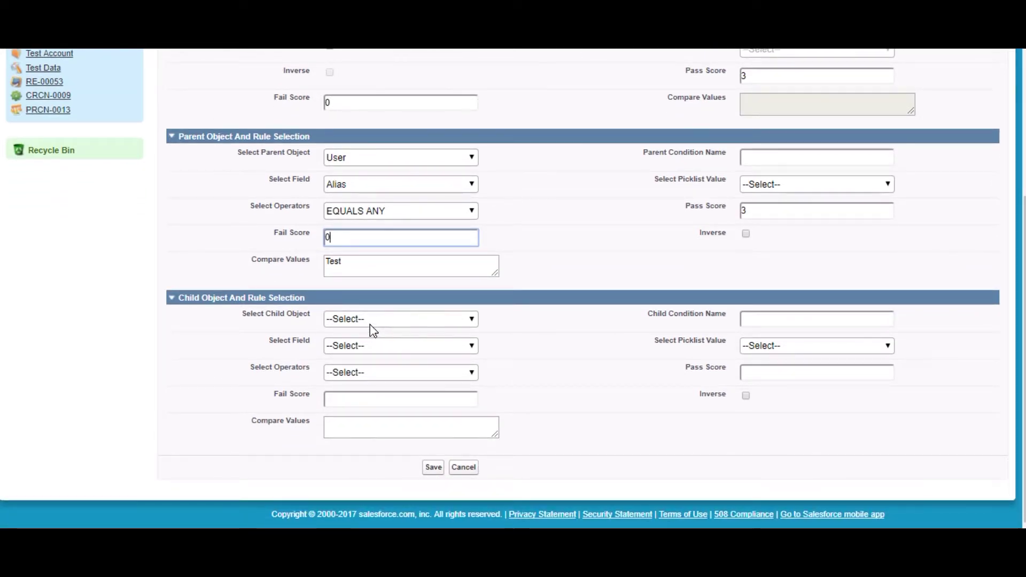
pyautogui.click(405, 321)
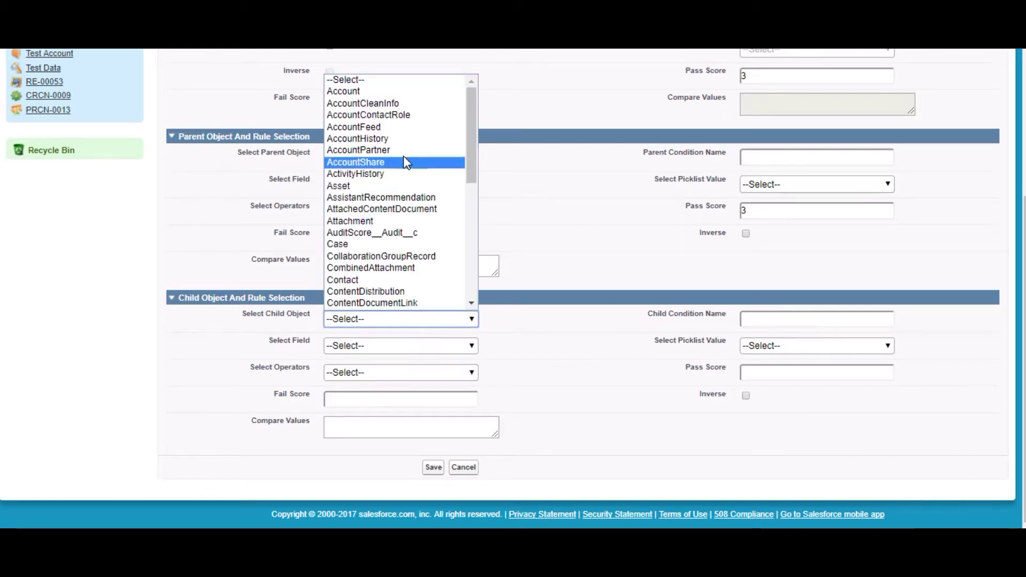
pyautogui.scroll(-5, 386, 255)
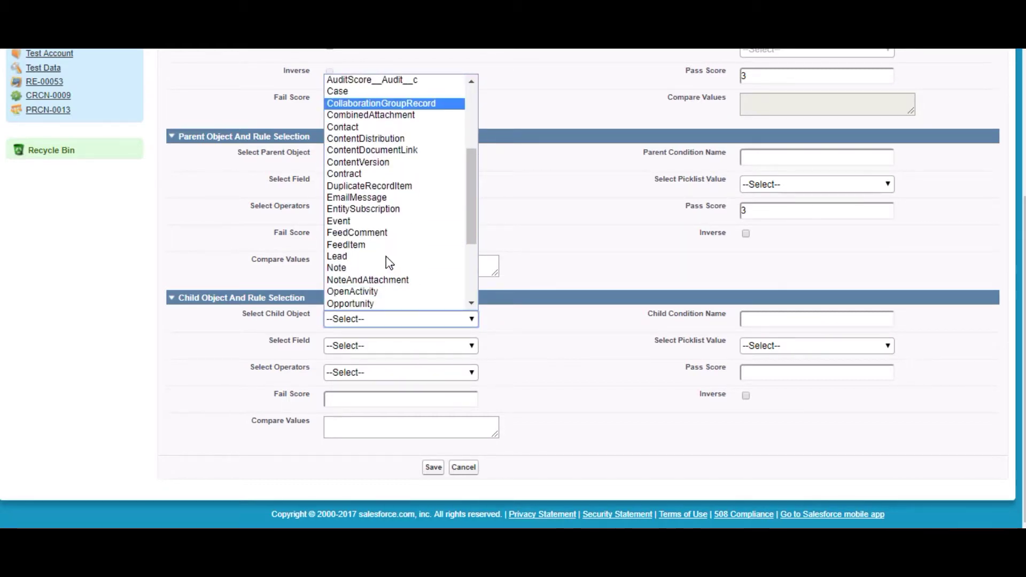
pyautogui.click(376, 302)
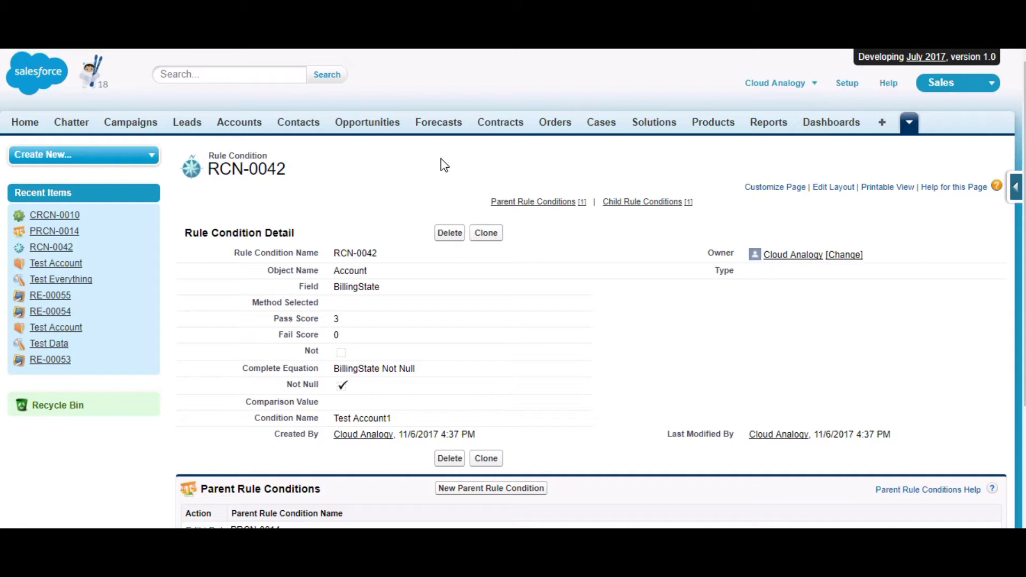
pyautogui.click(908, 124)
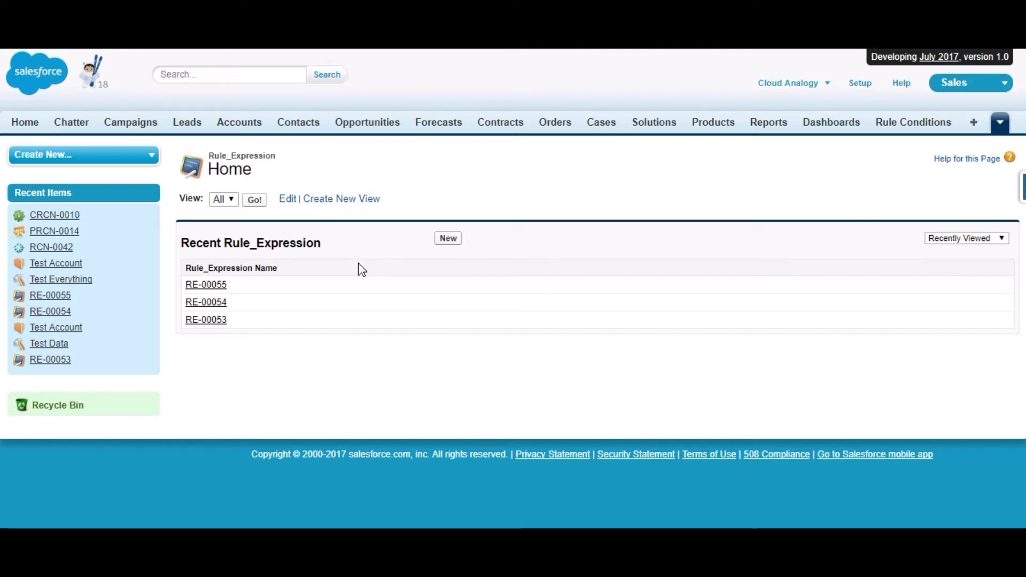
# Start a new rule expression for Account with the Completeness condition type
pyautogui.click(451, 239)
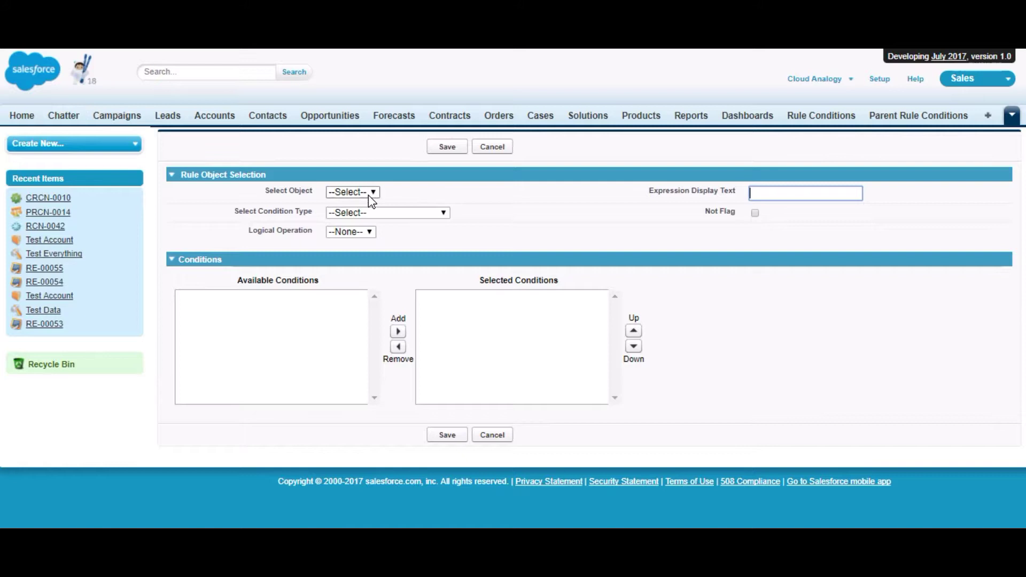
pyautogui.click(367, 193)
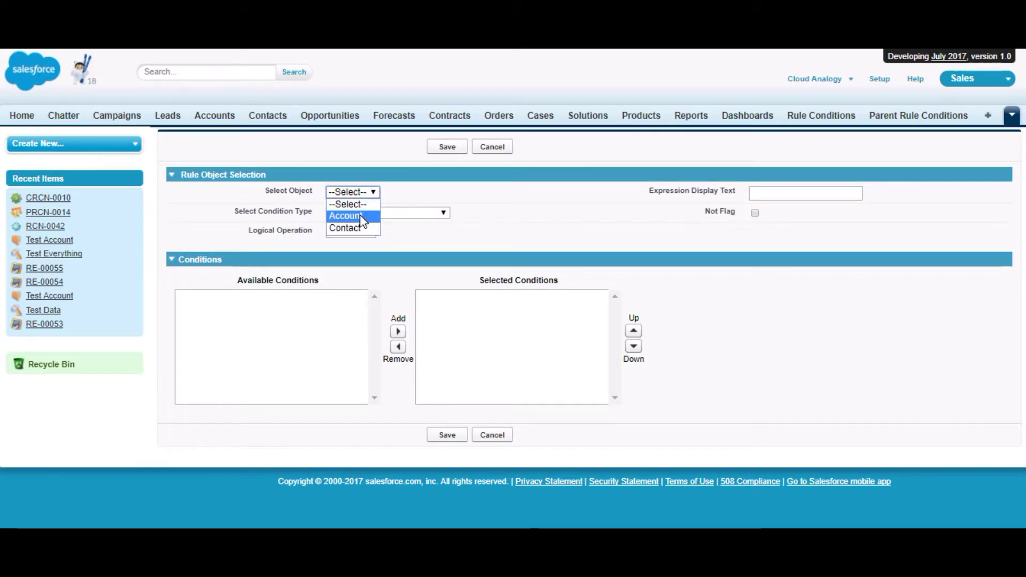
pyautogui.click(361, 216)
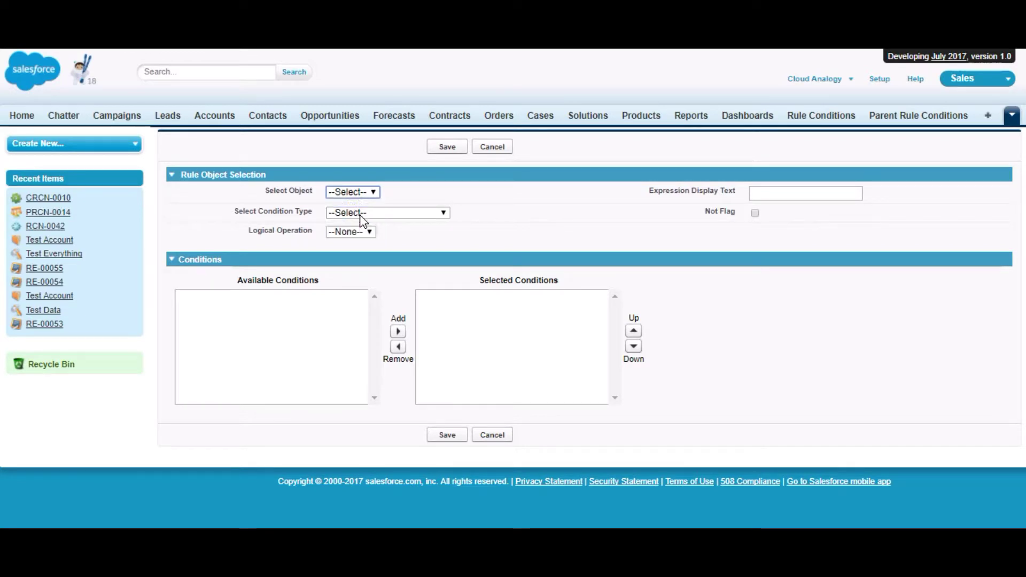
pyautogui.click(422, 214)
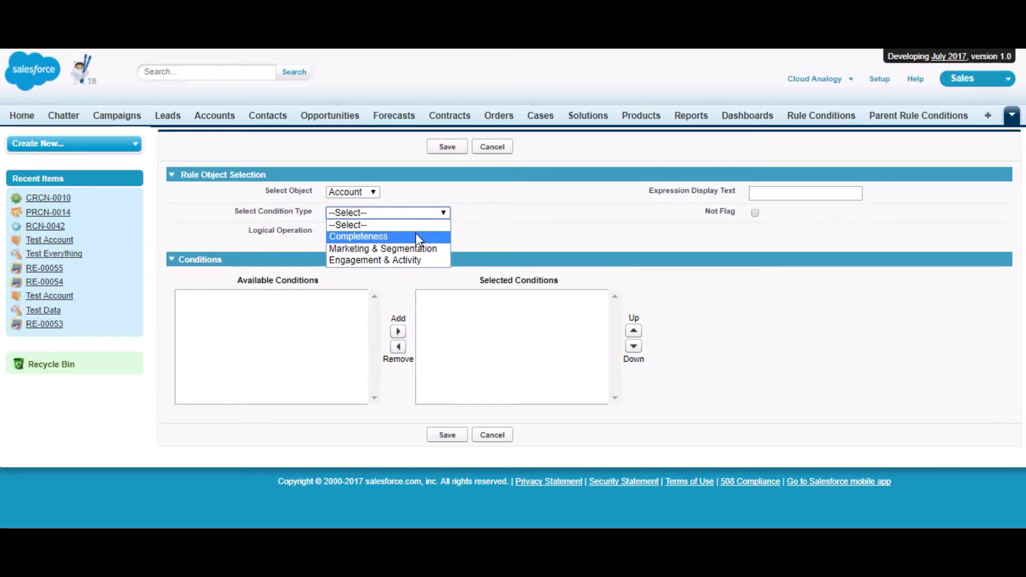
pyautogui.click(417, 236)
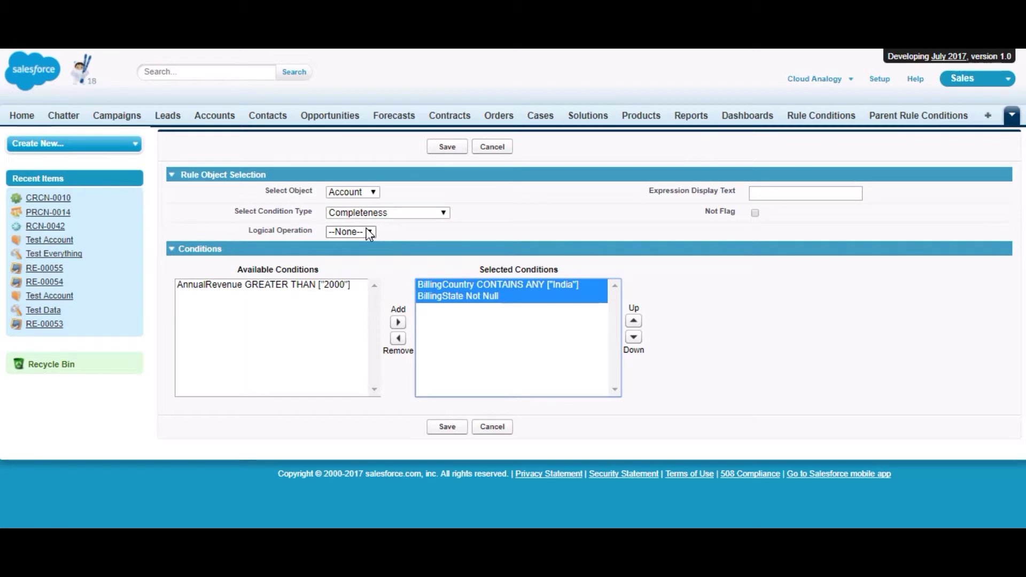
# Join the BillingCountry and BillingState conditions with AND, give display text T1, and save
pyautogui.click(369, 232)
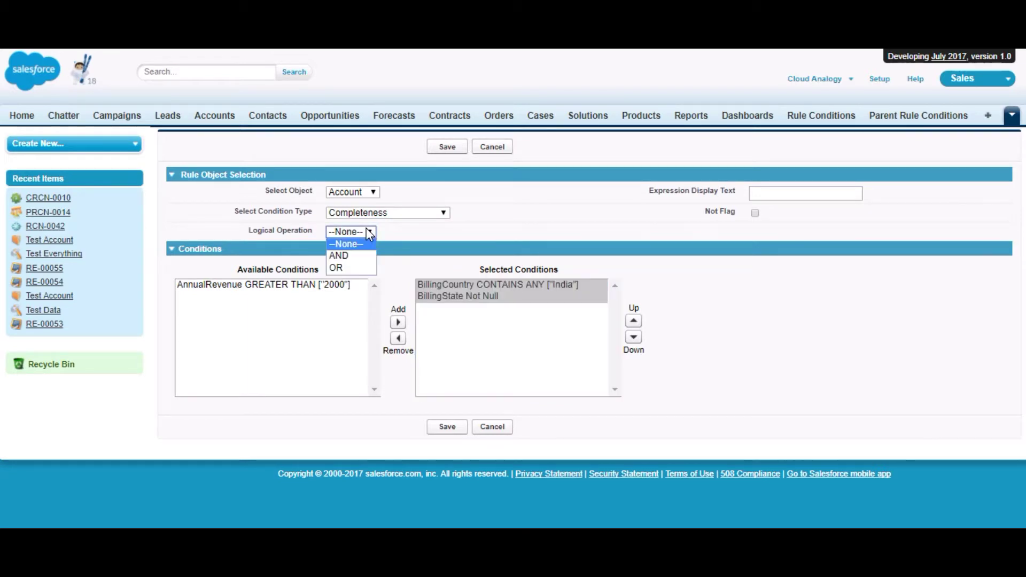
pyautogui.click(355, 256)
pyautogui.click(768, 199)
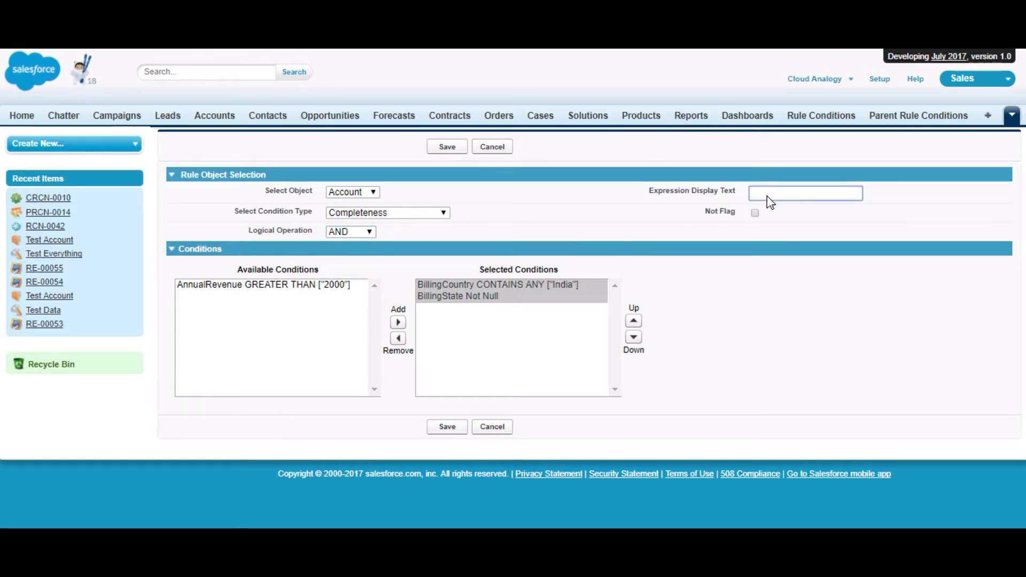
pyautogui.write('T1')
pyautogui.click(449, 146)
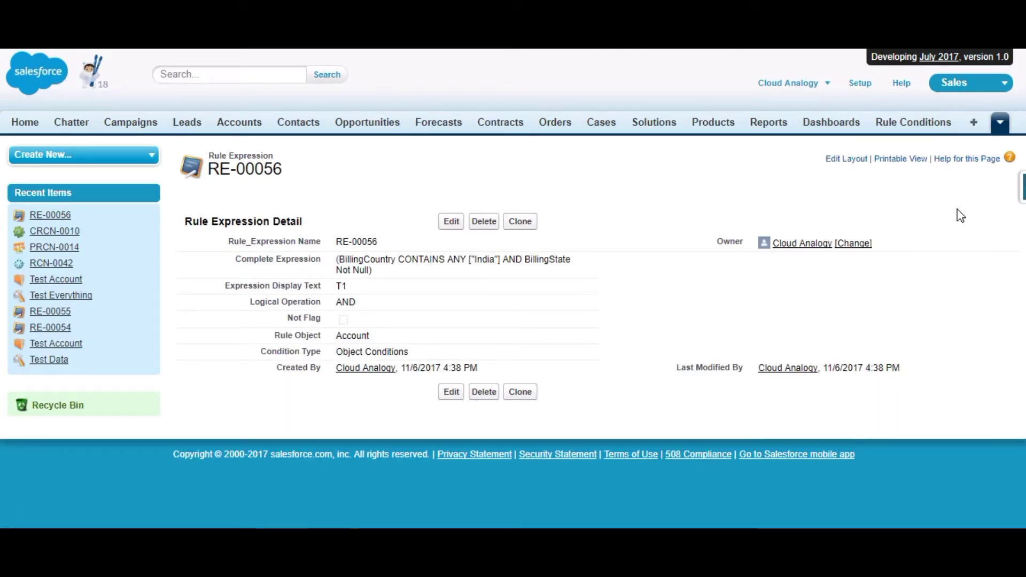
# Go to the audit Config Page from the tab overflow menu
pyautogui.click(1000, 122)
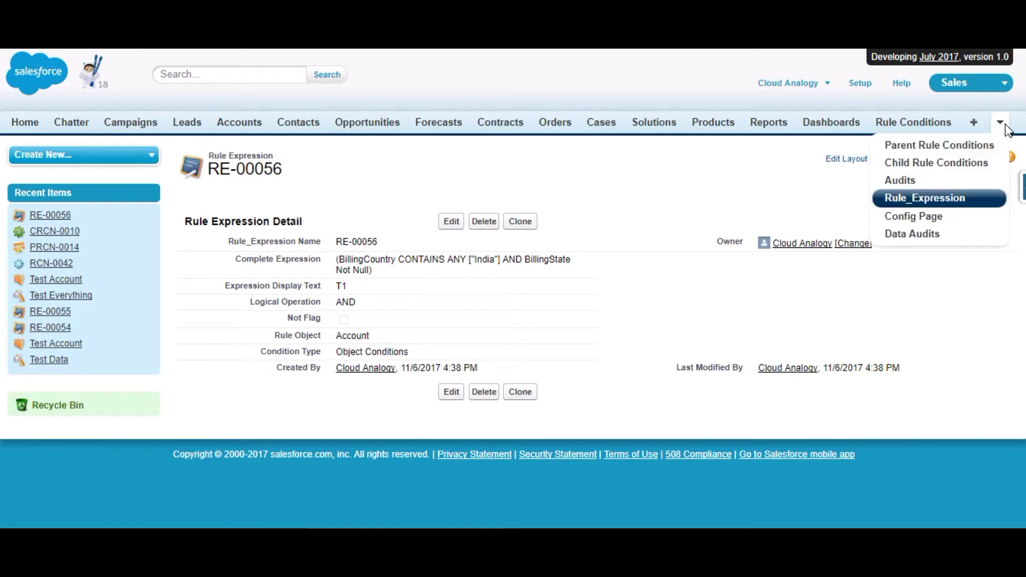
pyautogui.click(916, 200)
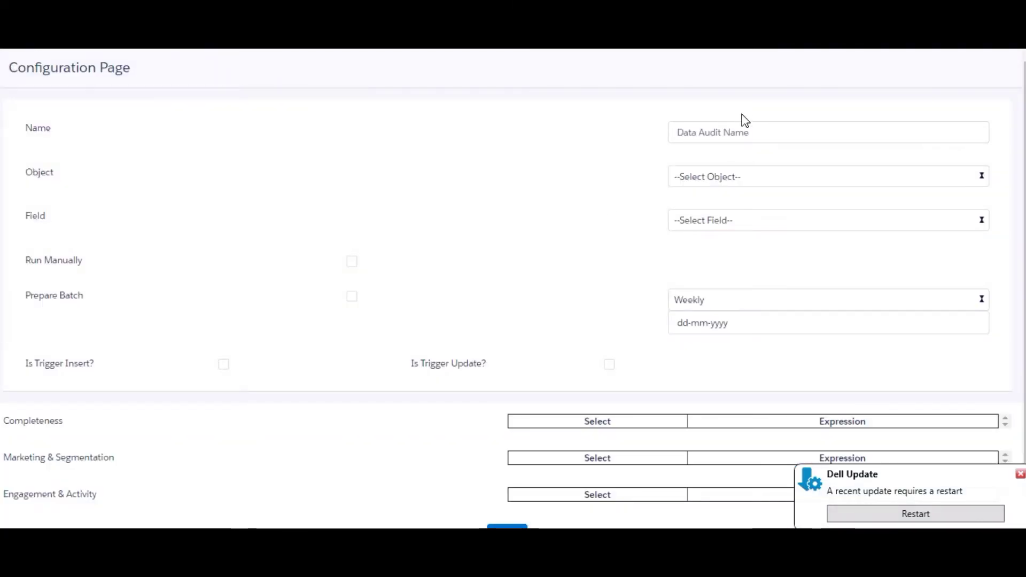
# Name the data audit Test1 for Account, scoring AuditScore__NumberofLocations__c on record insert
pyautogui.click(740, 131)
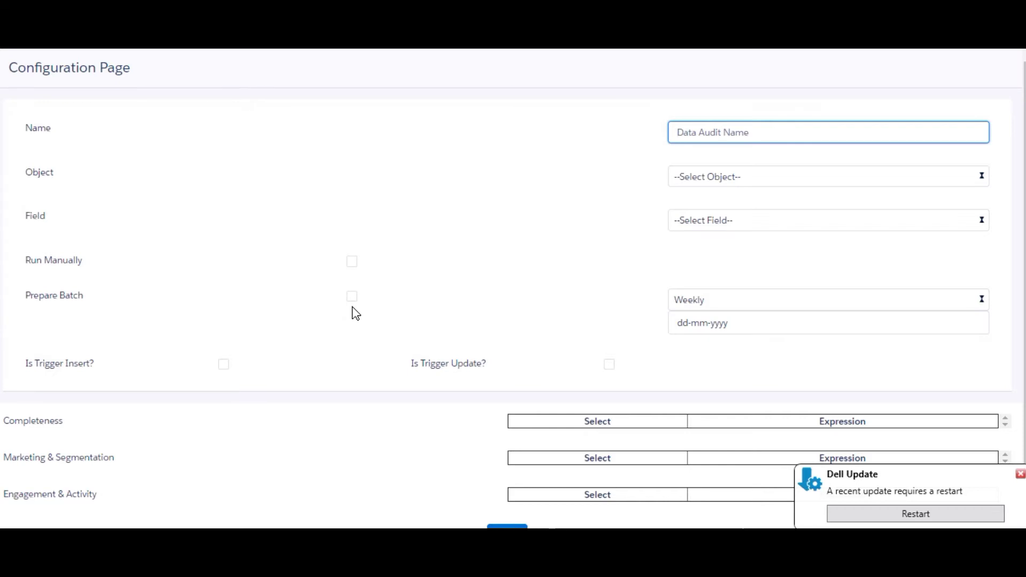
pyautogui.write('Test1')
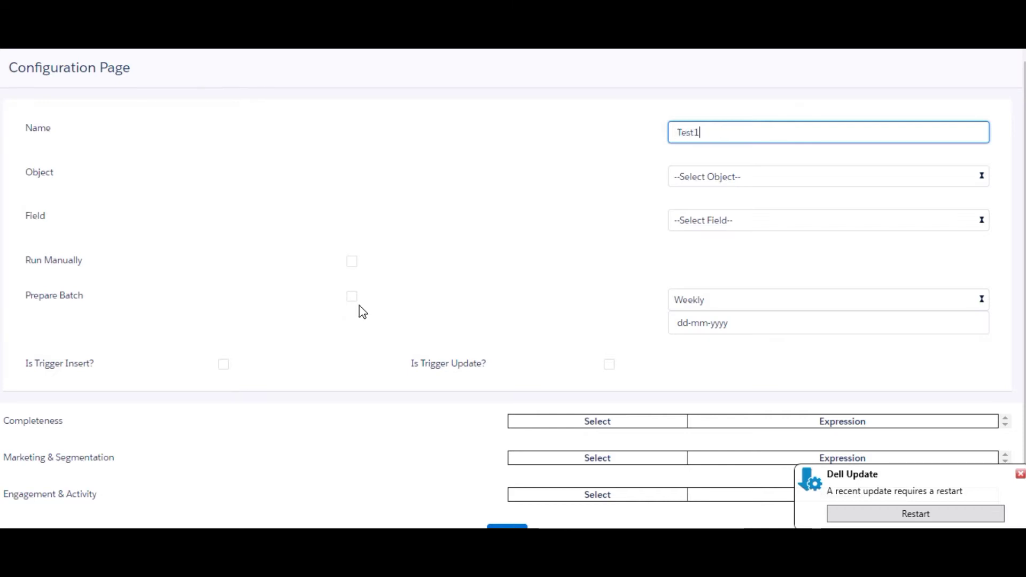
pyautogui.click(761, 178)
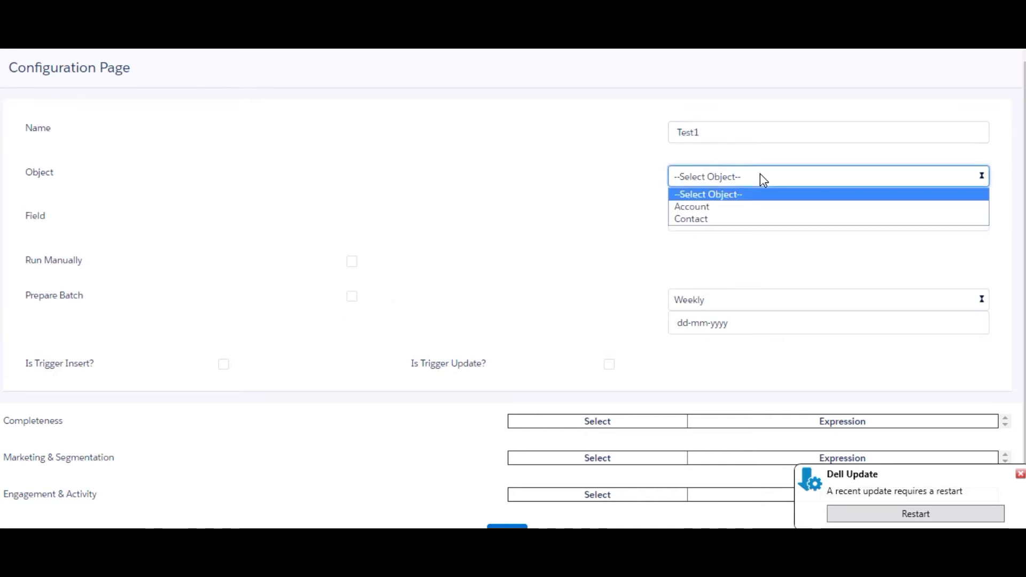
pyautogui.click(742, 206)
pyautogui.click(738, 221)
pyautogui.click(728, 249)
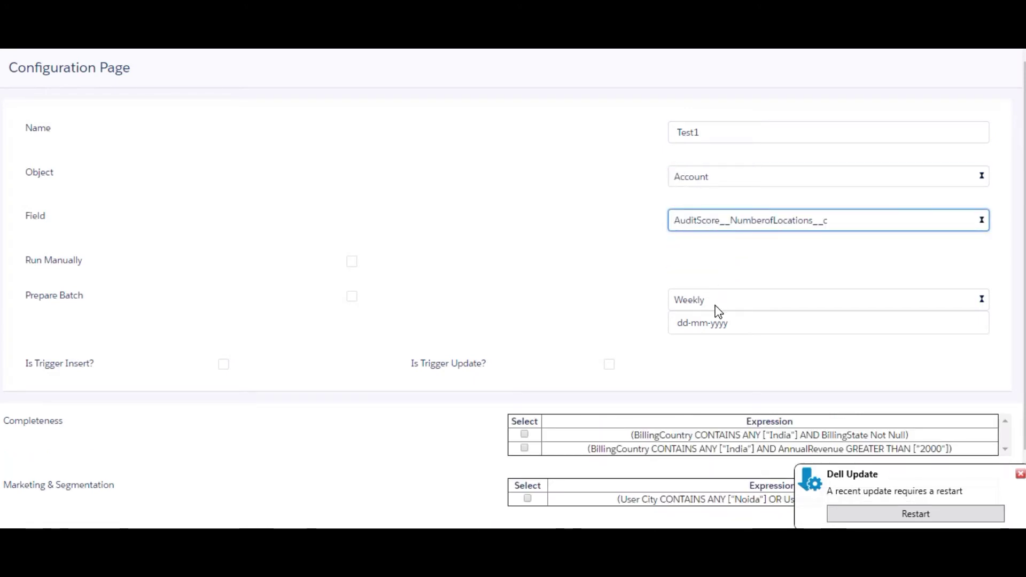
pyautogui.click(224, 365)
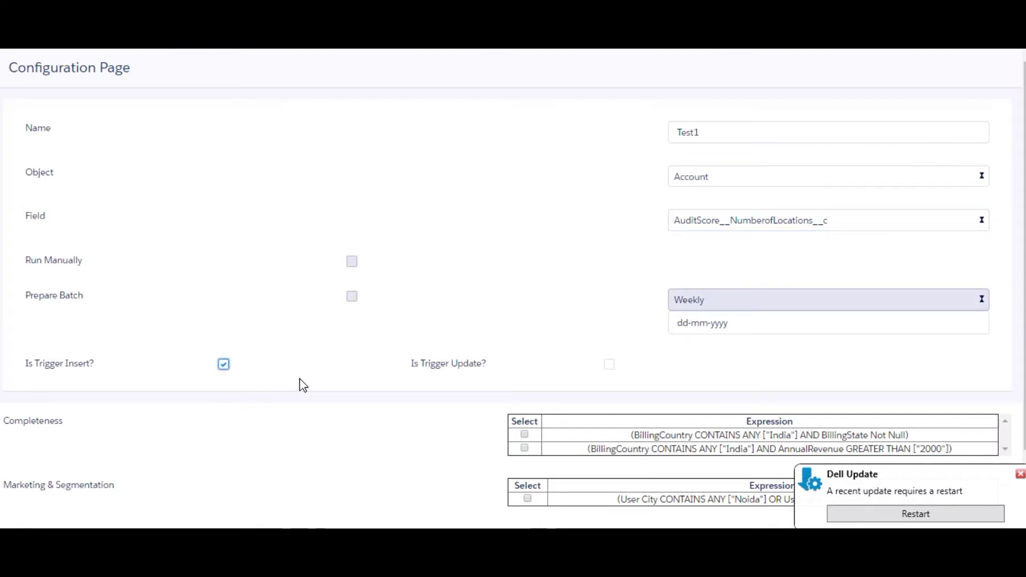
# Include the Completeness expression in the audit and save it
pyautogui.scroll(-2, 301, 384)
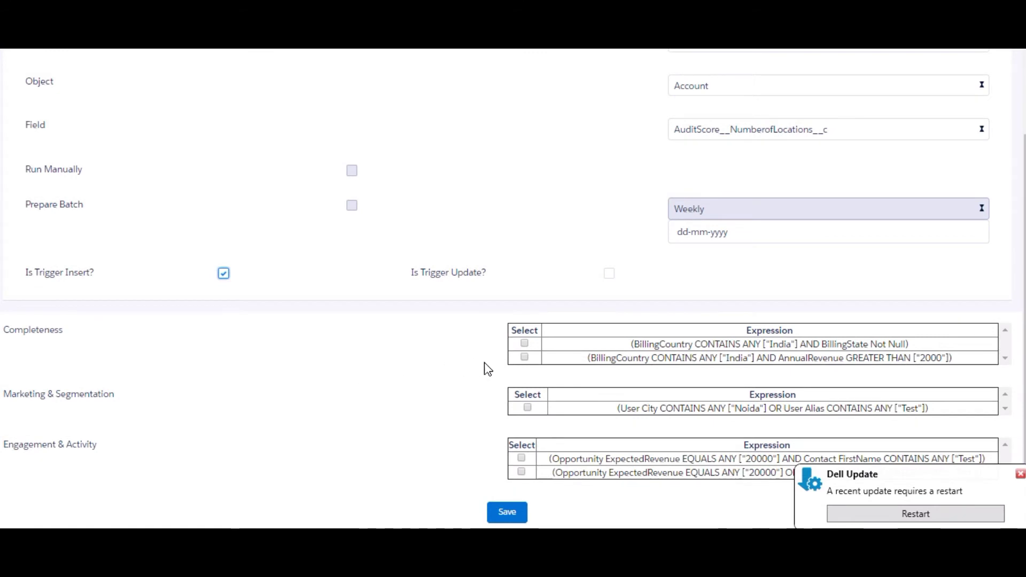
pyautogui.scroll(2, 539, 363)
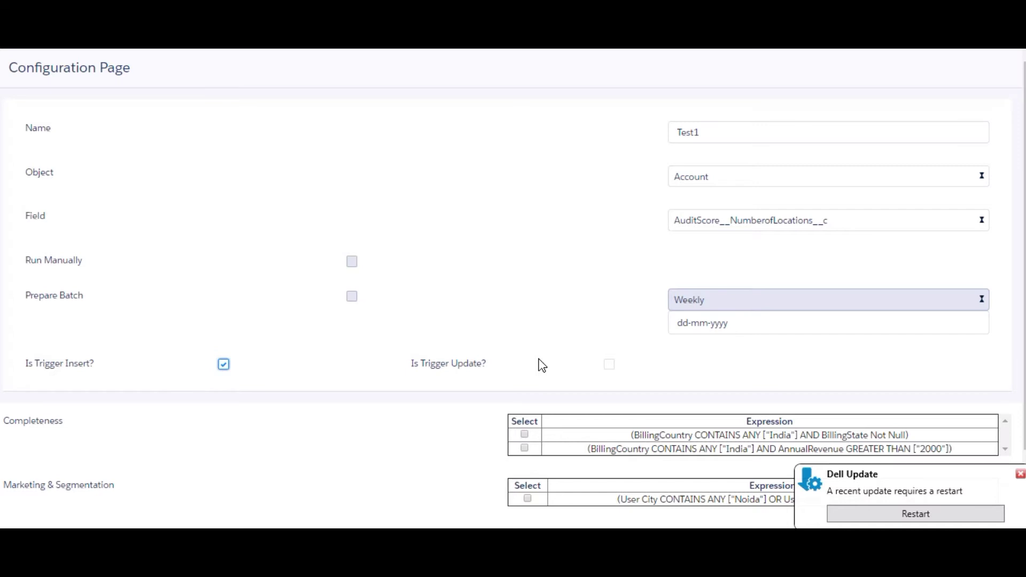
pyautogui.scroll(-2, 540, 363)
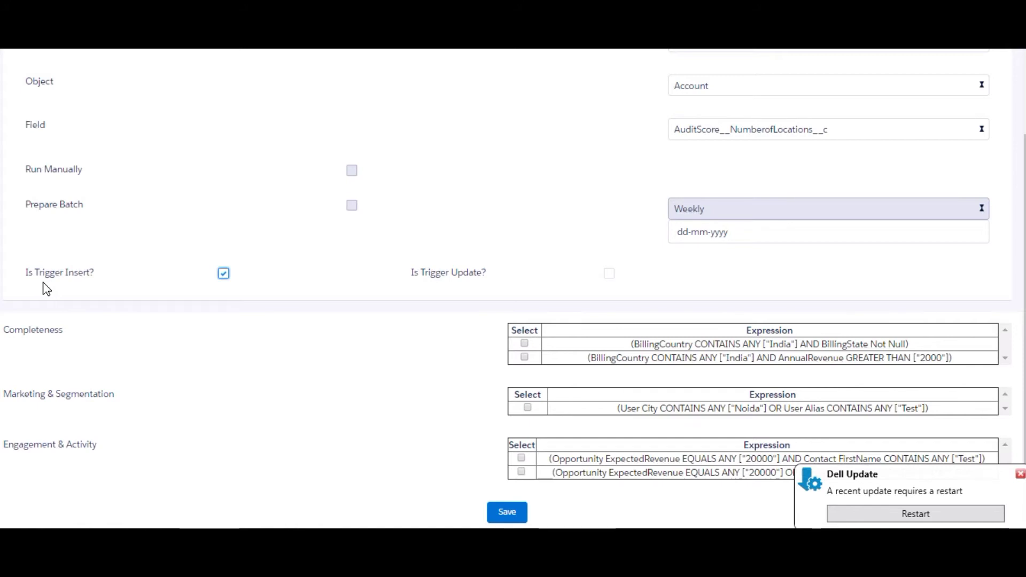
pyautogui.click(525, 346)
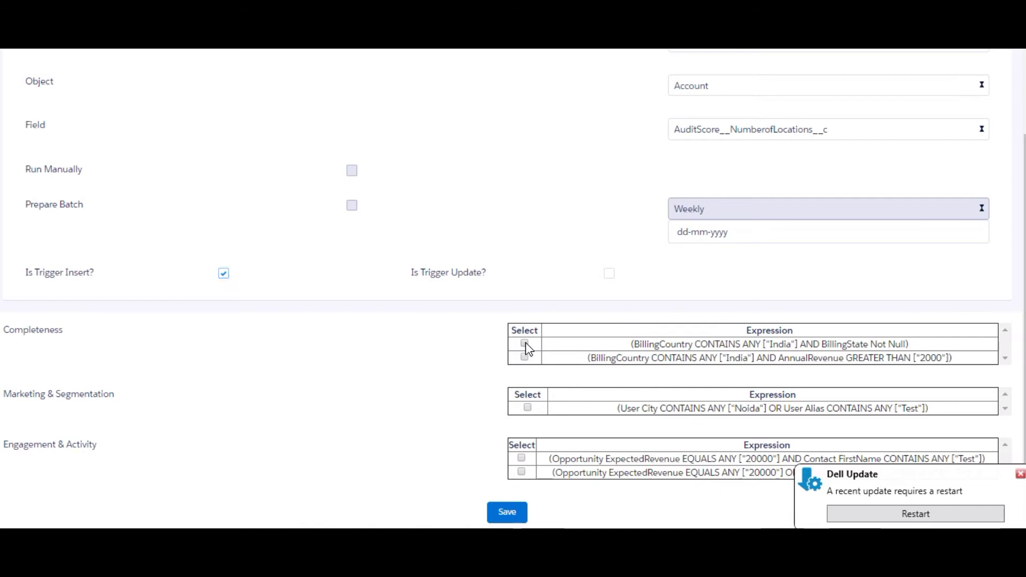
pyautogui.click(499, 509)
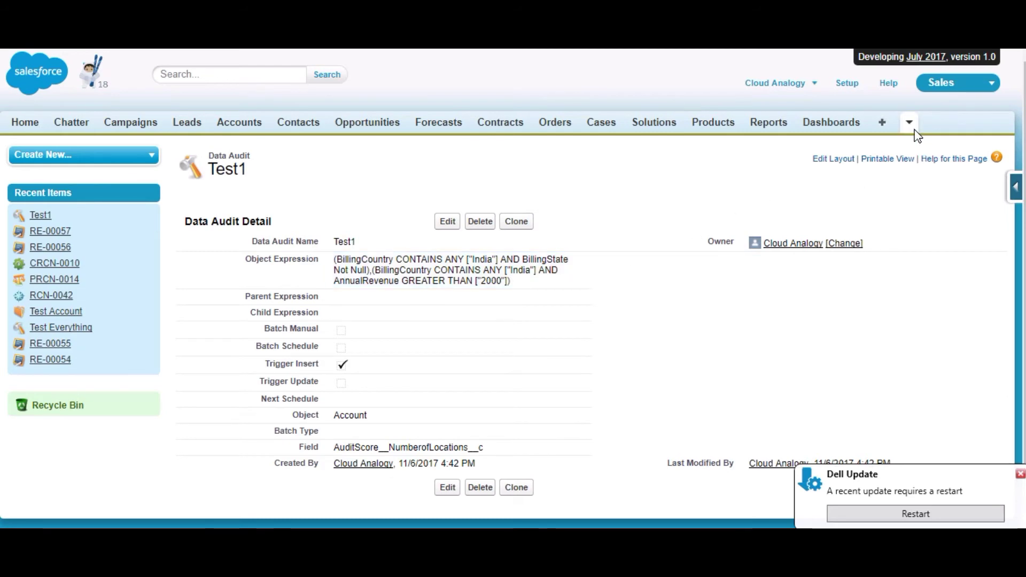
# Create an account named Test Account and scroll down to its Audits related list
pyautogui.click(239, 122)
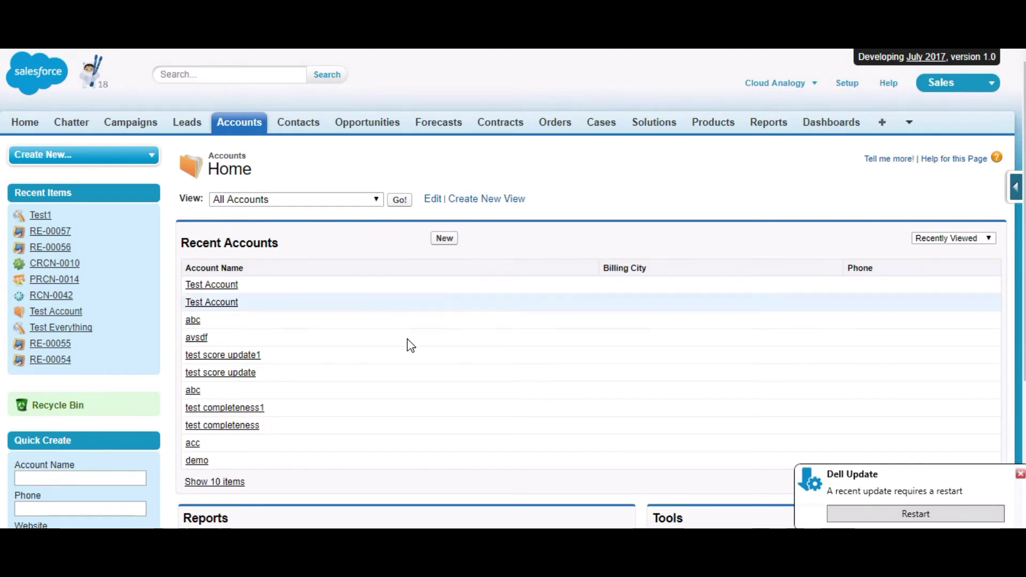
pyautogui.click(444, 238)
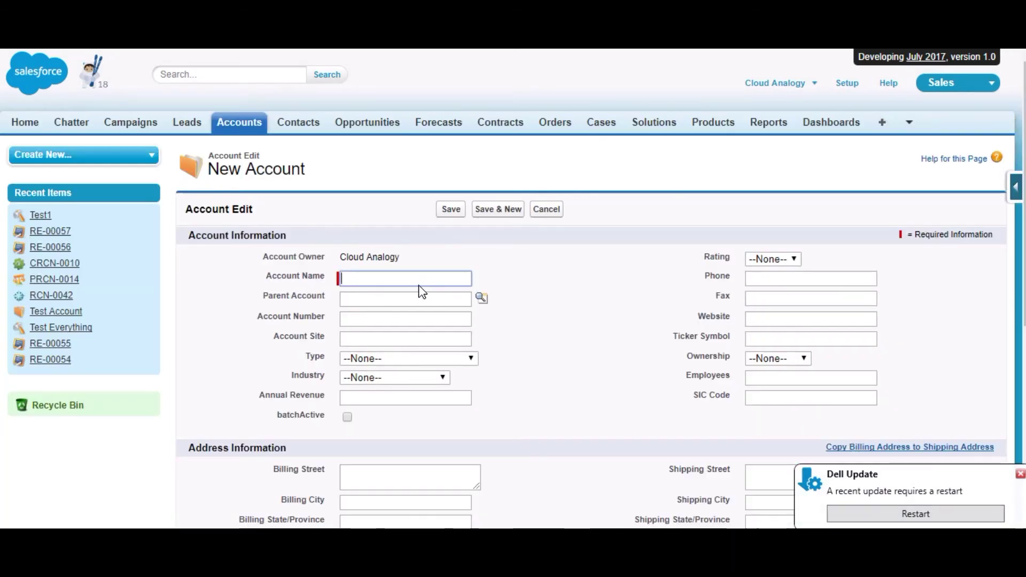
pyautogui.write('Test Account')
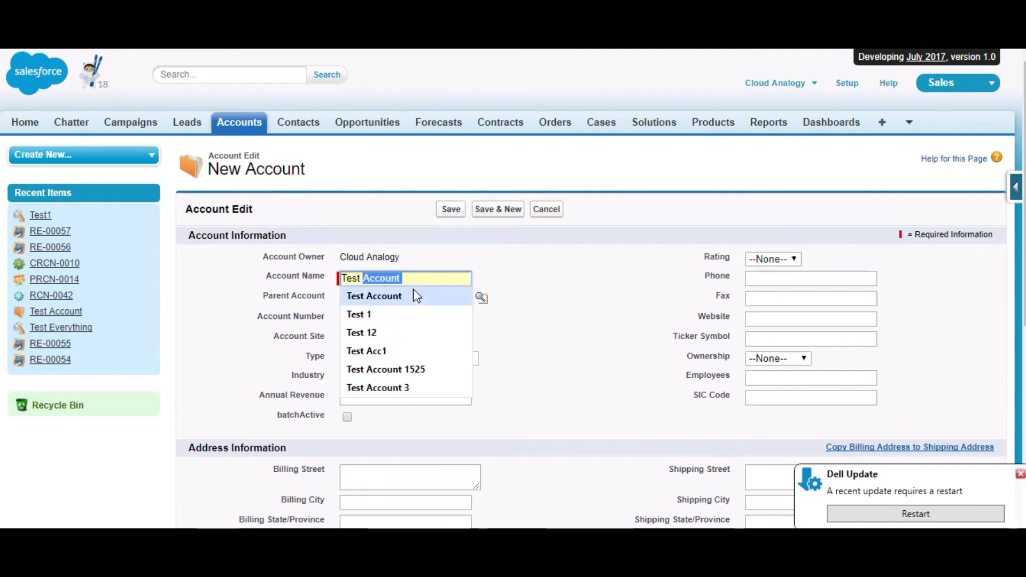
pyautogui.click(413, 292)
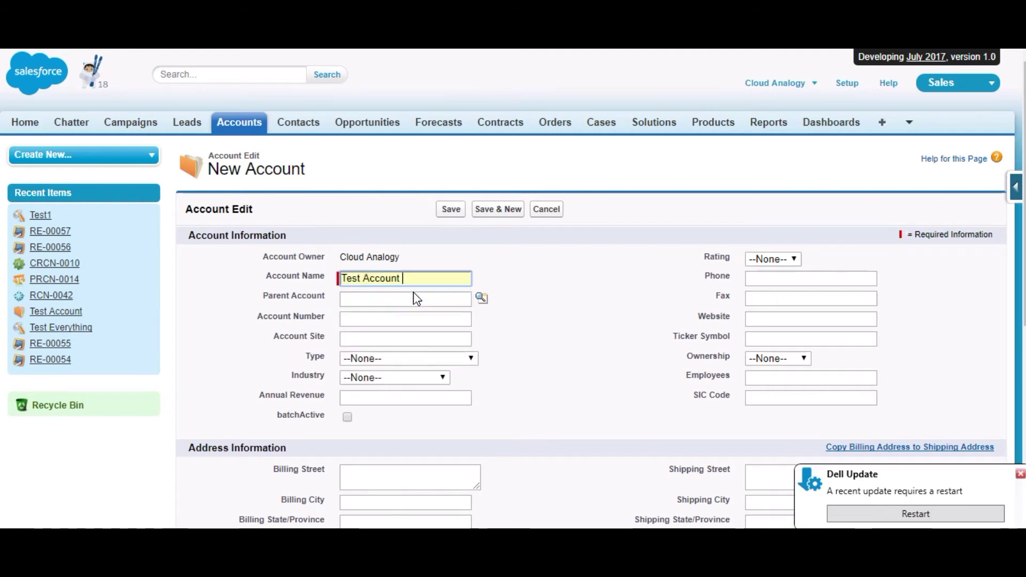
pyautogui.click(451, 208)
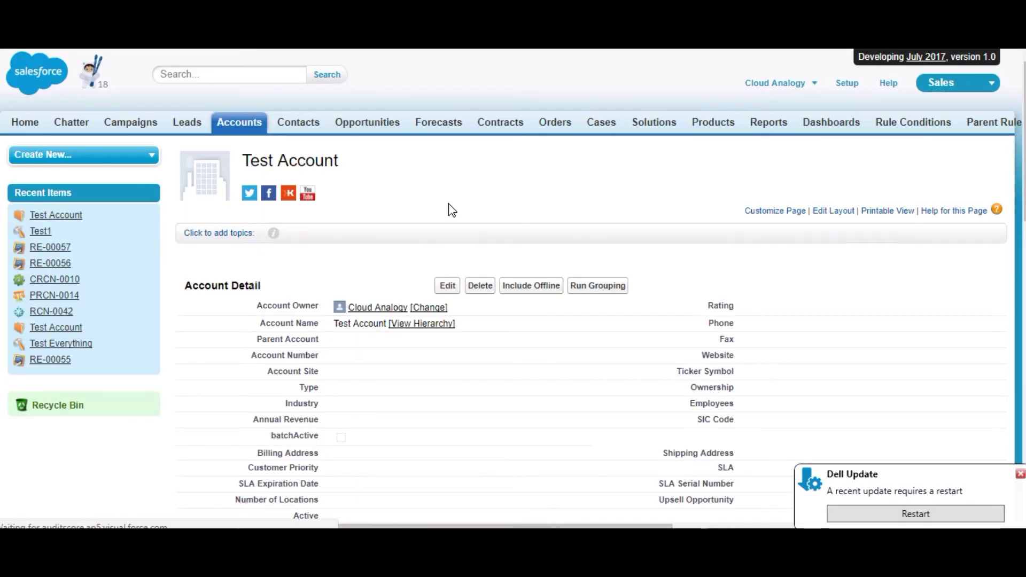
pyautogui.scroll(-1, 447, 208)
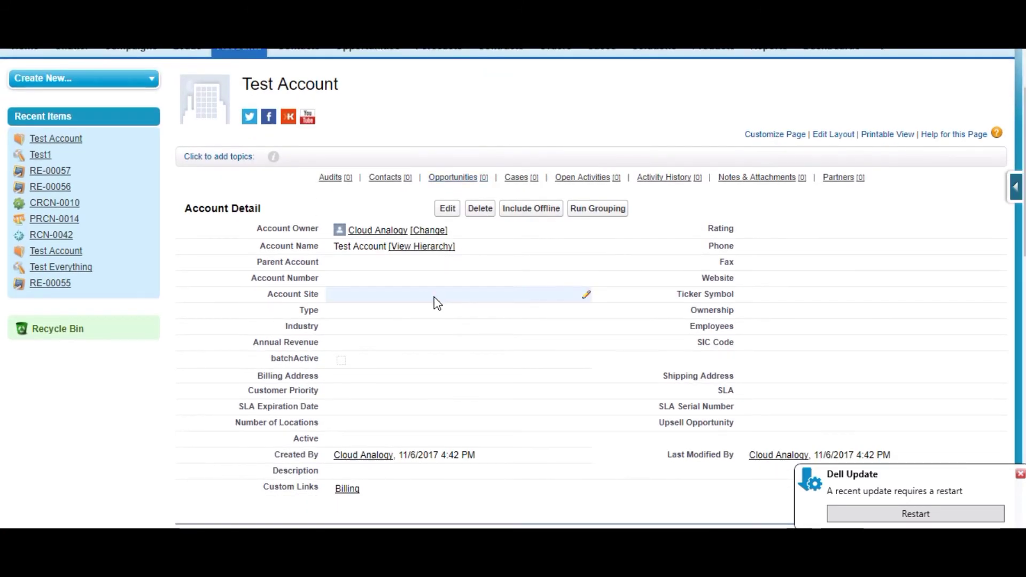
pyautogui.scroll(-4, 436, 302)
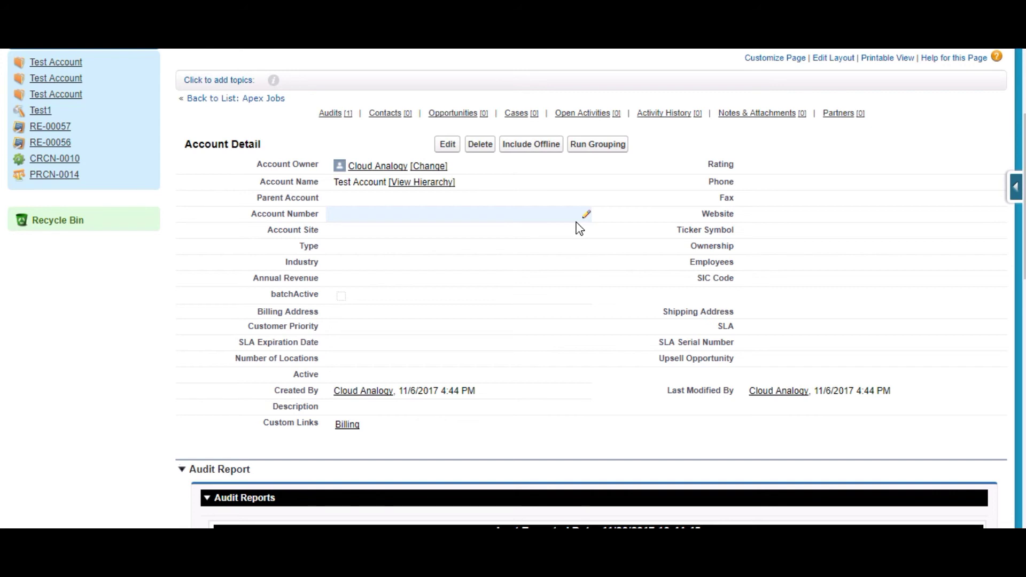
pyautogui.scroll(-2, 577, 228)
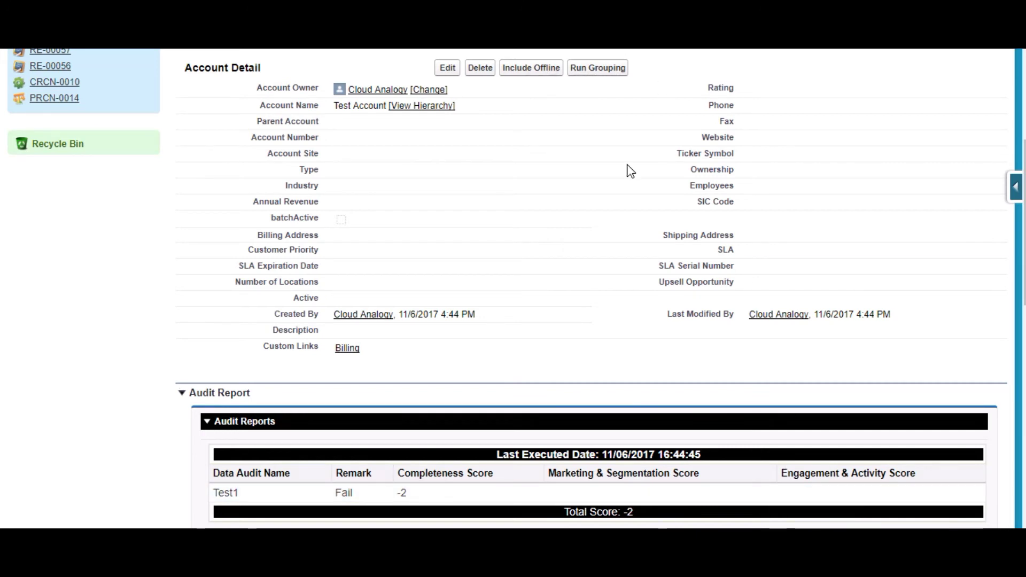
pyautogui.scroll(-4, 631, 171)
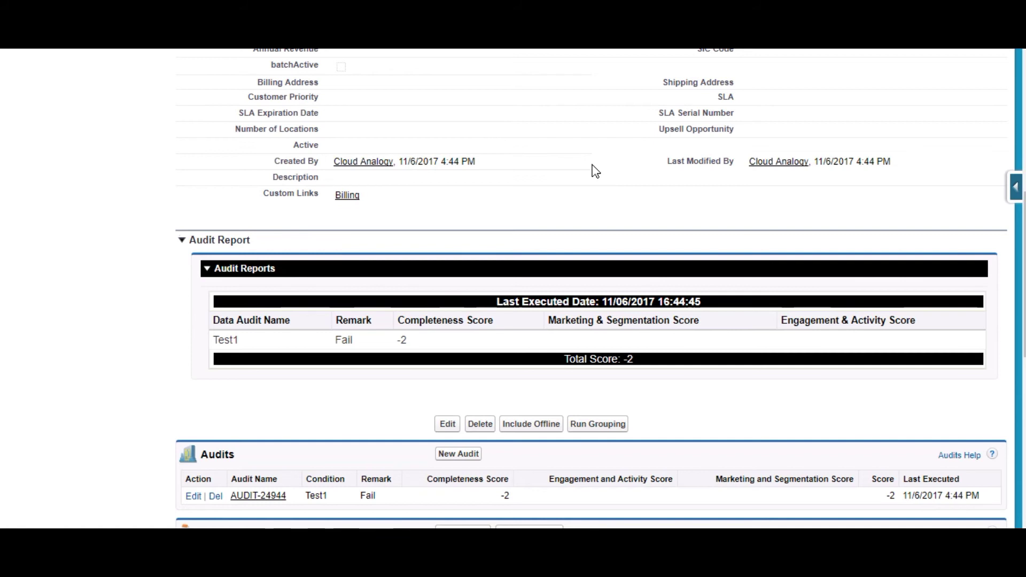
pyautogui.scroll(1, 593, 170)
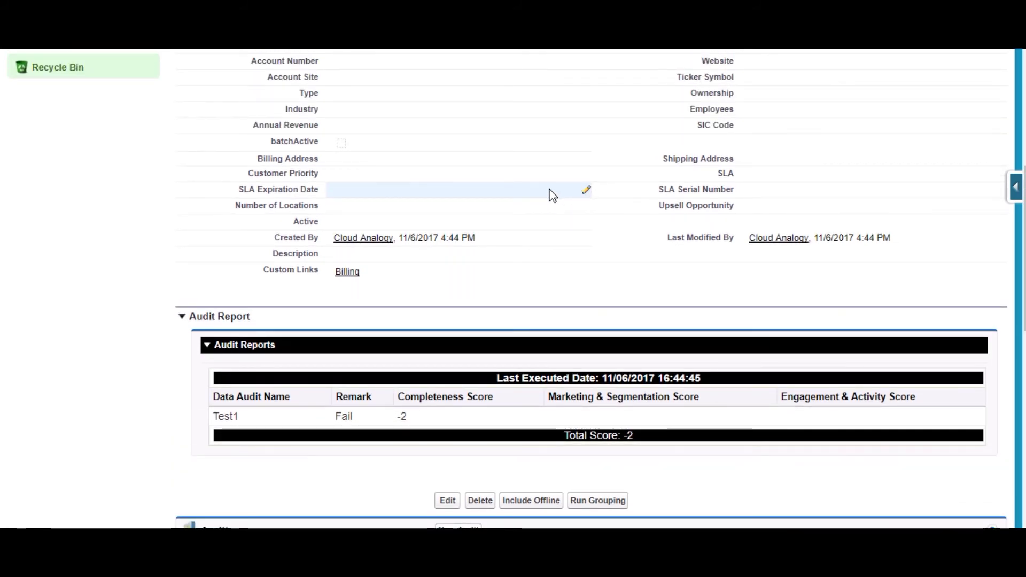
pyautogui.scroll(1, 552, 195)
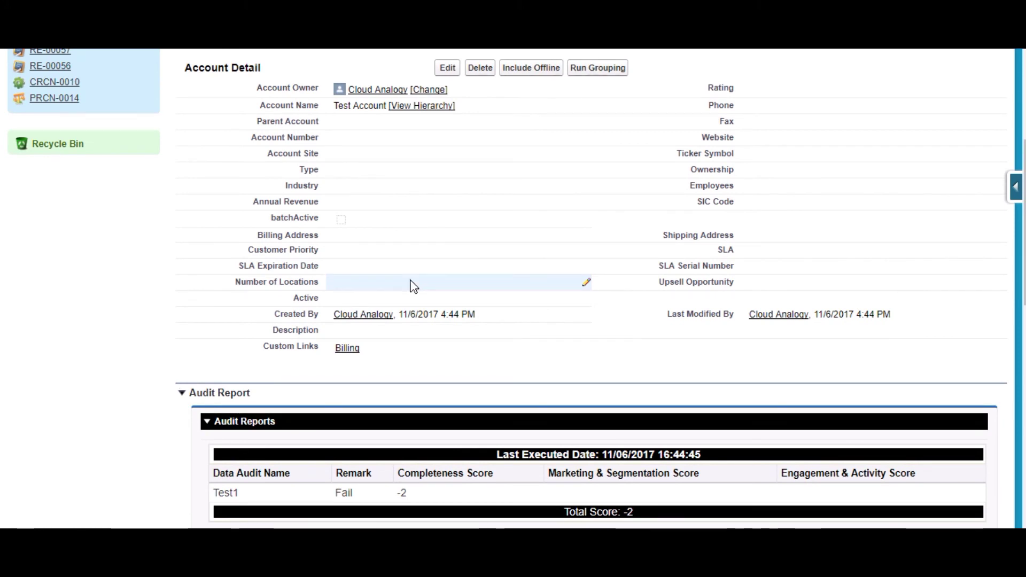